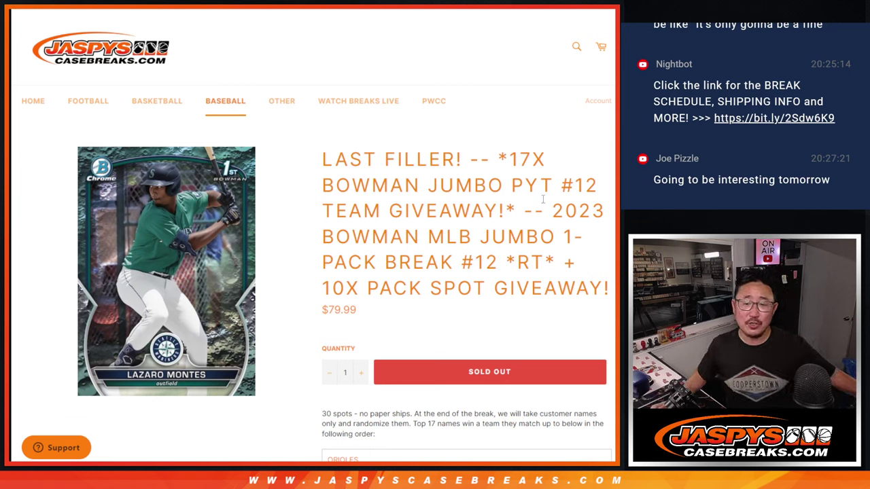
Step: Review the break title '10X PACK SPOT GIVEAWAY', the Lazaro Montes card image and the team list
{"action": "left_click_drag", "start_coordinate": [553, 227], "coordinate": [554, 262]}
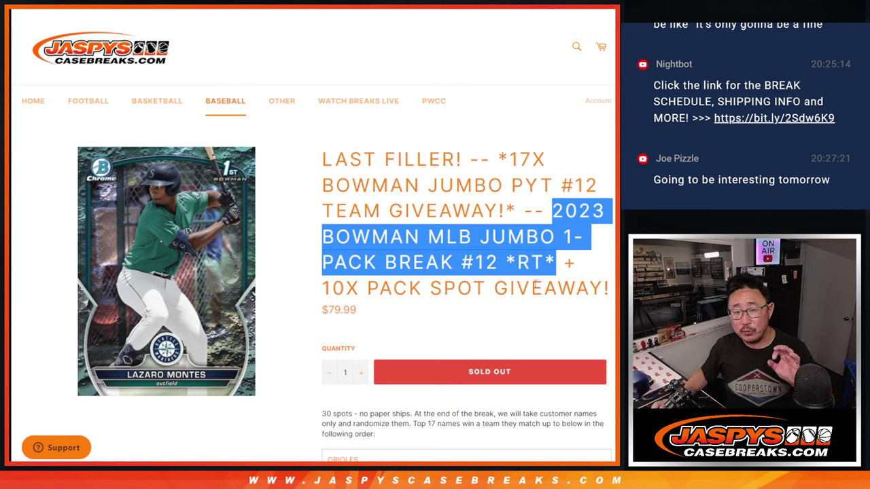
{"action": "left_click_drag", "start_coordinate": [324, 285], "coordinate": [602, 288]}
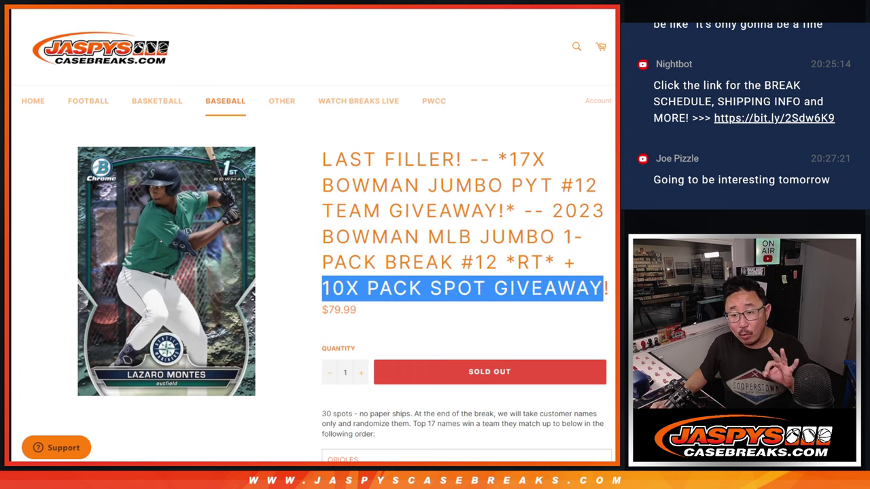
{"action": "left_click", "coordinate": [233, 246]}
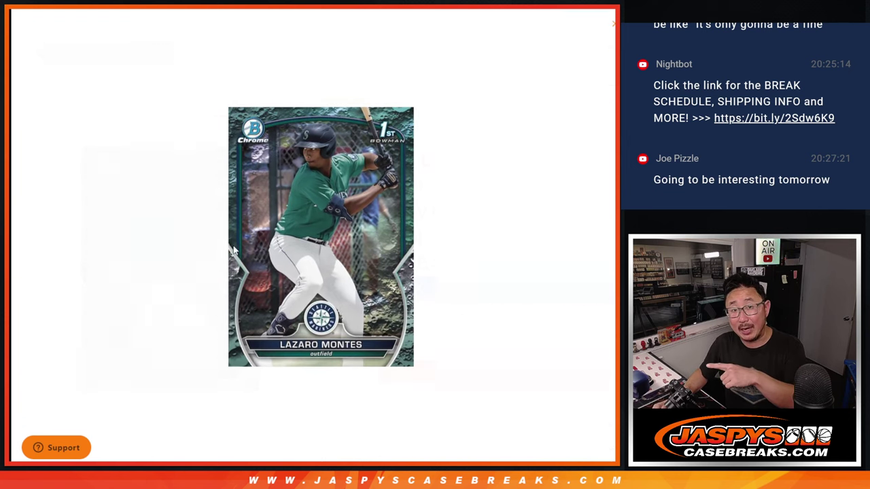
{"action": "left_click", "coordinate": [613, 26]}
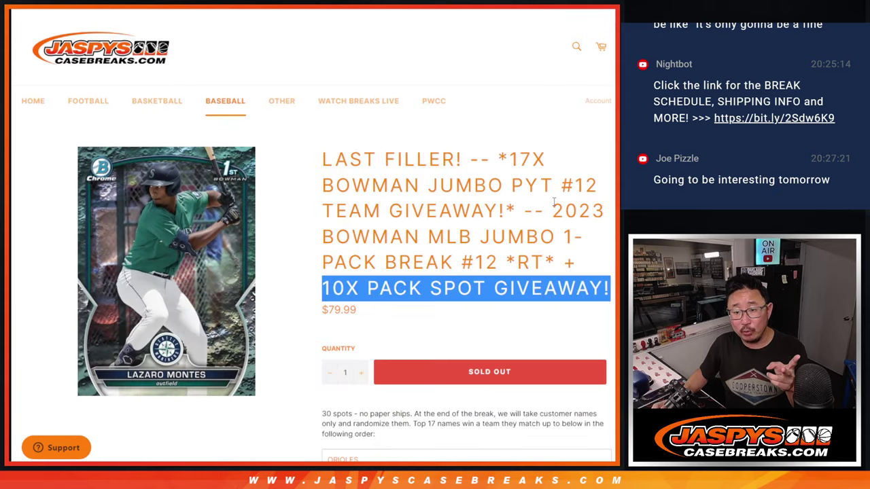
{"action": "left_click_drag", "start_coordinate": [553, 202], "coordinate": [547, 267]}
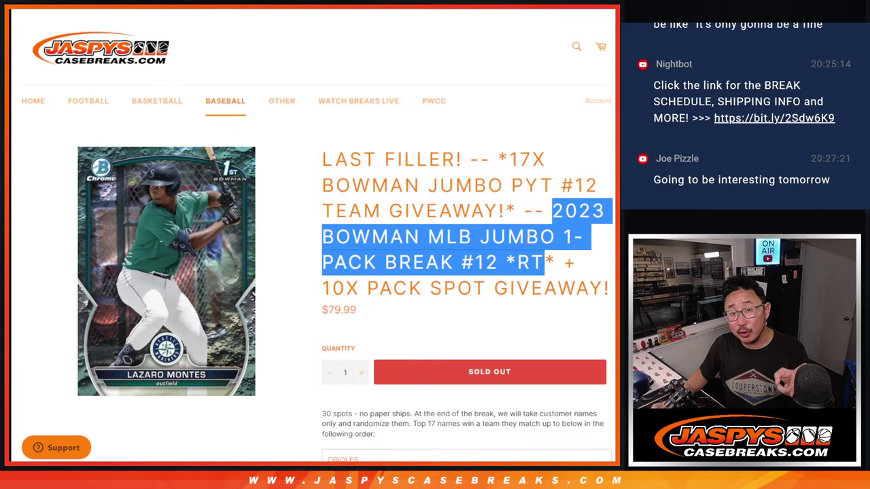
{"action": "scroll", "coordinate": [527, 244], "scroll_direction": "down", "scroll_amount": 5}
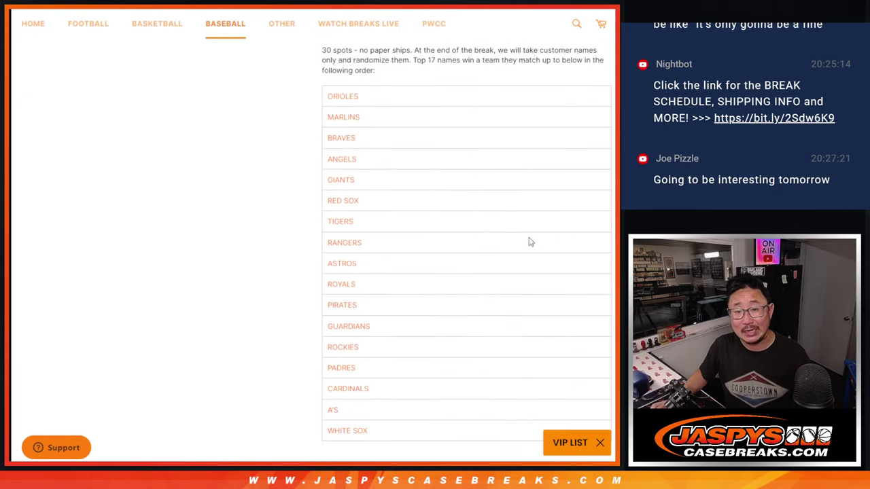
{"action": "scroll", "coordinate": [531, 241], "scroll_direction": "up", "scroll_amount": 5}
{"action": "left_click", "coordinate": [358, 260]}
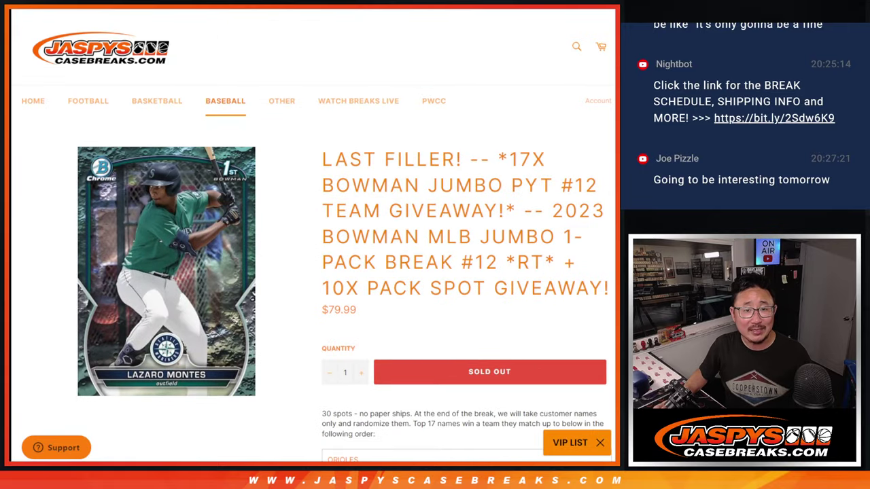
Step: In Sheet2, select the 20 names in A1:A20, then the placeholder cells A21:A30
{"action": "key", "text": "ctrl+Tab"}
{"action": "left_click", "coordinate": [130, 107]}
{"action": "scroll", "coordinate": [188, 209], "scroll_direction": "down", "scroll_amount": 4}
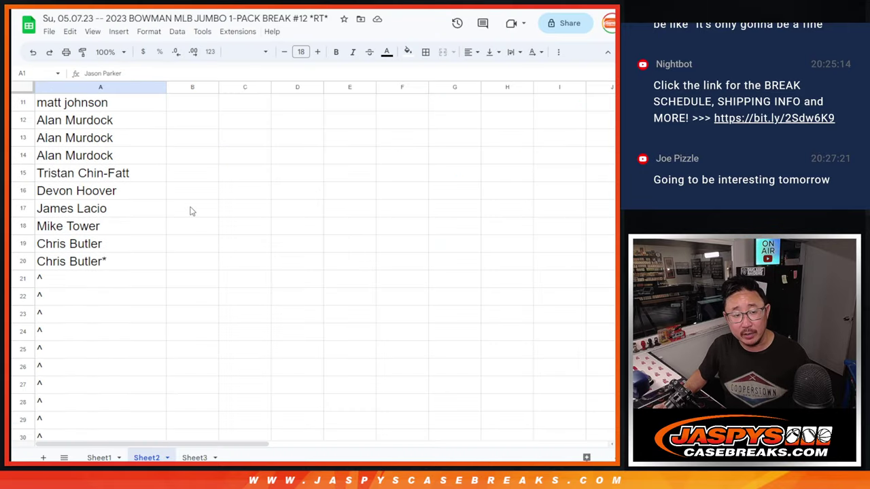
{"action": "left_click", "coordinate": [135, 232], "text": "shift"}
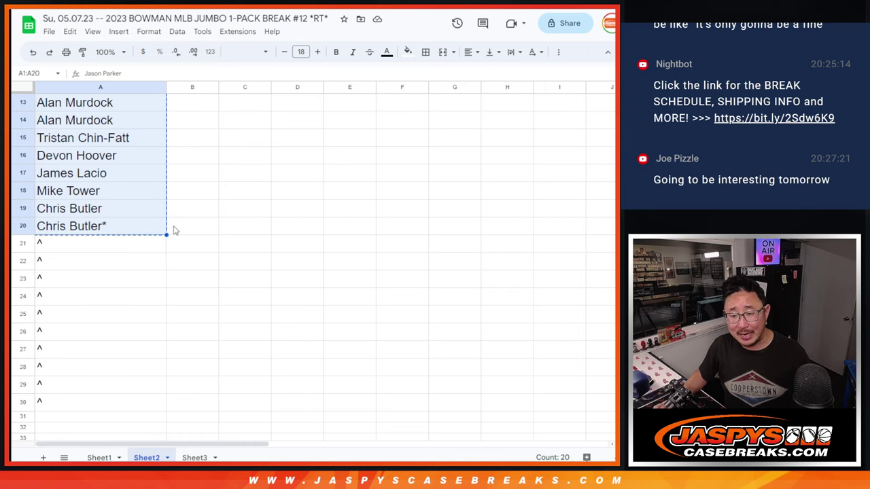
{"action": "scroll", "coordinate": [174, 217], "scroll_direction": "down", "scroll_amount": 2}
{"action": "left_click_drag", "start_coordinate": [126, 137], "coordinate": [113, 298]}
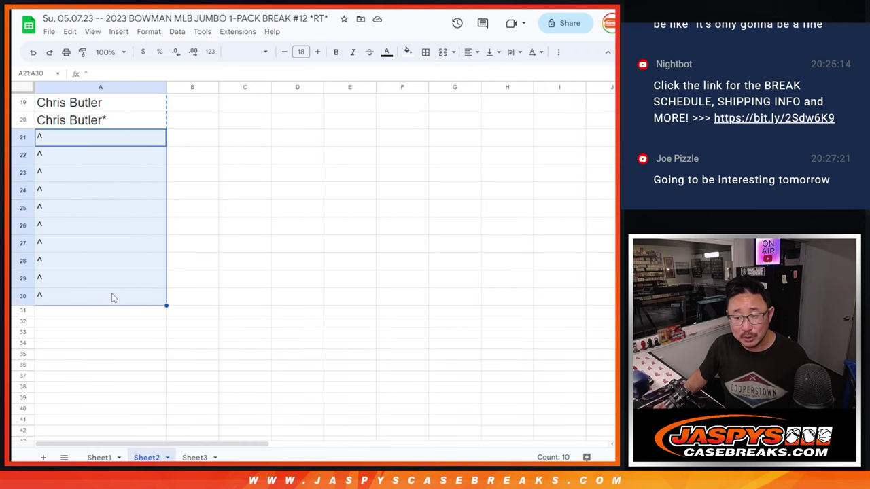
Step: Paste the 20 names into the List Randomizer and roll two dice for the shuffle count
{"action": "key", "text": "ctrl+Tab"}
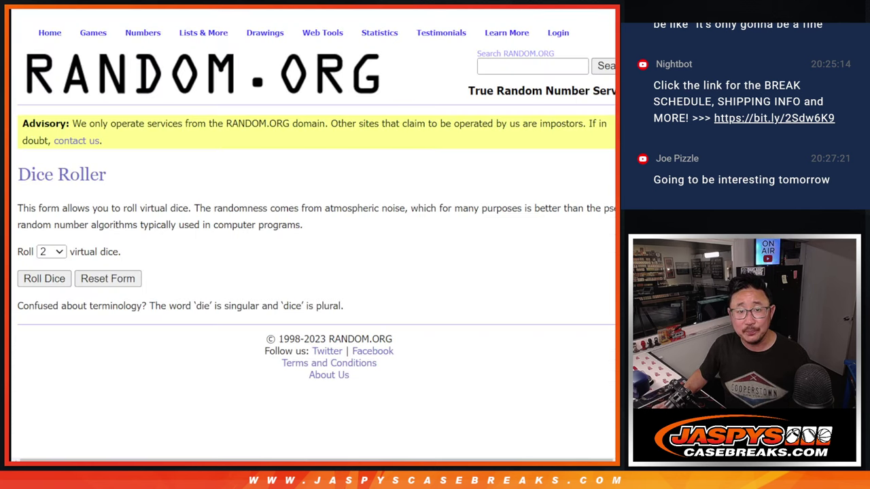
{"action": "key", "text": "ctrl+Tab"}
{"action": "left_click", "coordinate": [305, 369]}
{"action": "key", "text": "ctrl+v"}
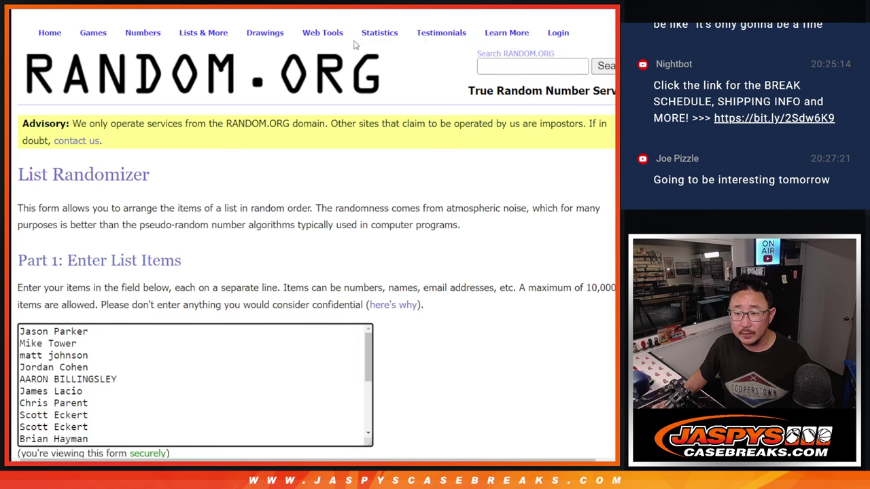
{"action": "key", "text": "ctrl+shift+Tab"}
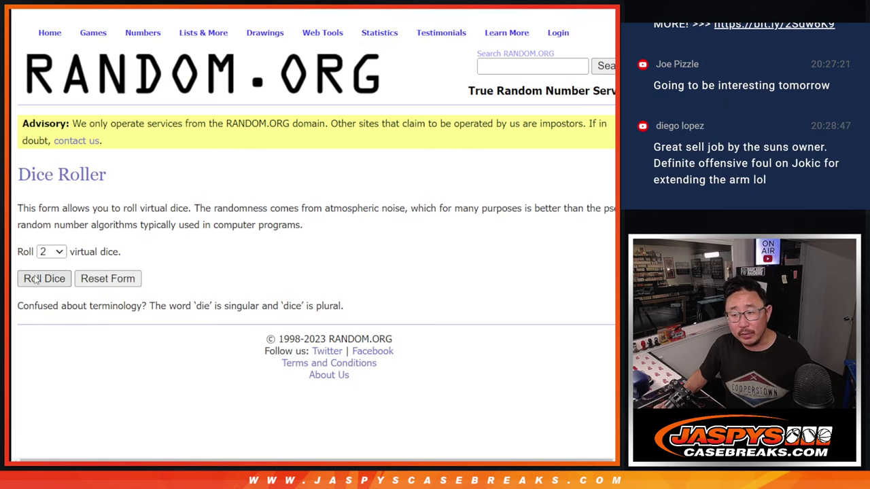
{"action": "left_click", "coordinate": [36, 280]}
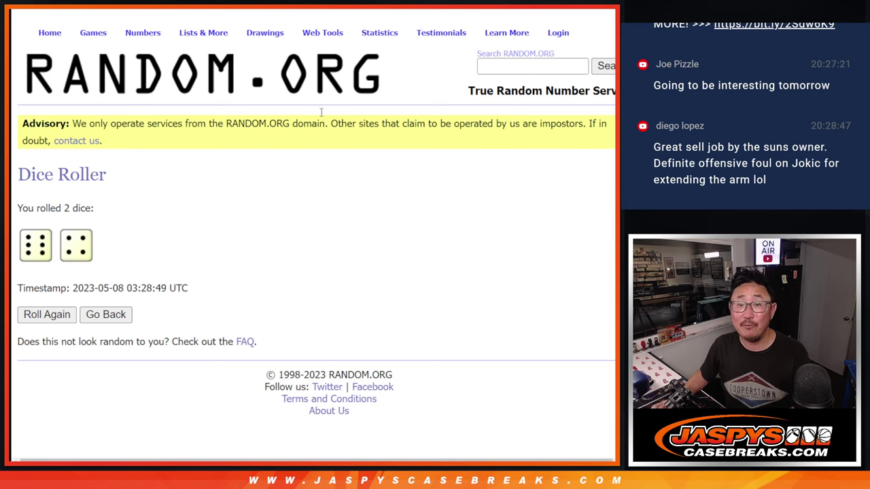
Step: Randomize the 20-name list ten times
{"action": "key", "text": "ctrl+Tab"}
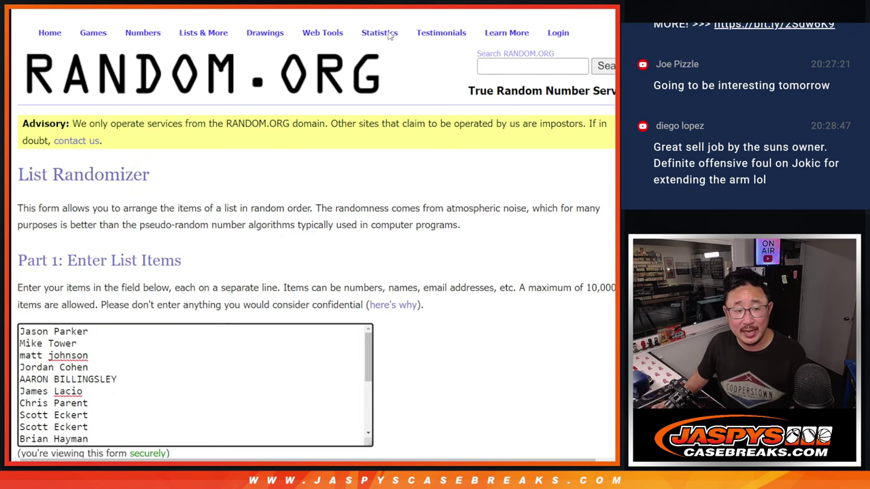
{"action": "scroll", "coordinate": [500, 234], "scroll_direction": "down", "scroll_amount": 3}
{"action": "left_click", "coordinate": [29, 363]}
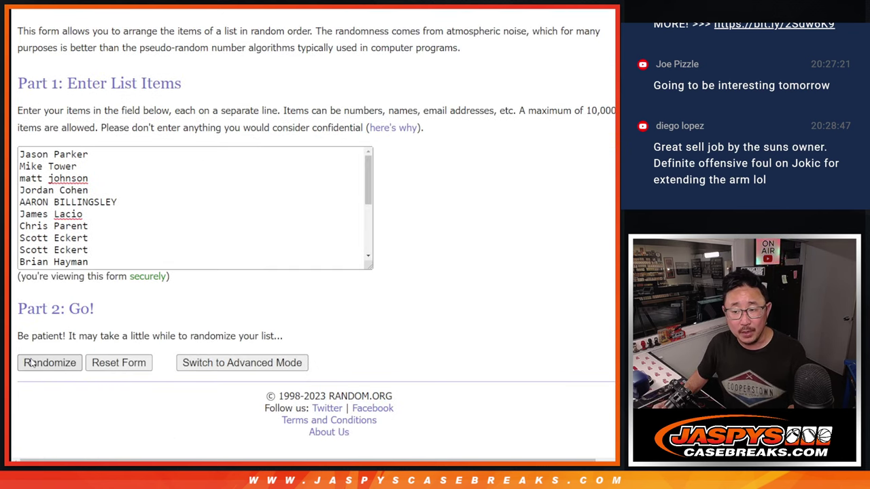
{"action": "left_click", "coordinate": [30, 363]}
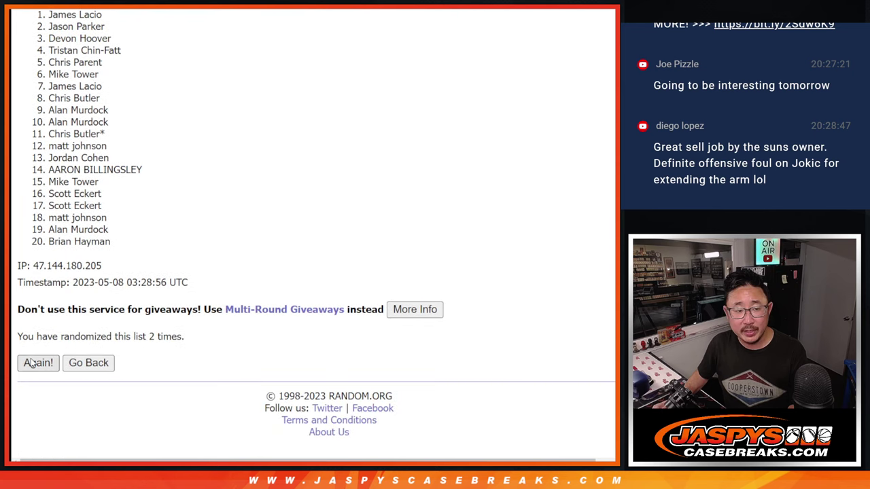
{"action": "left_click", "coordinate": [31, 363]}
{"action": "left_click", "coordinate": [30, 364]}
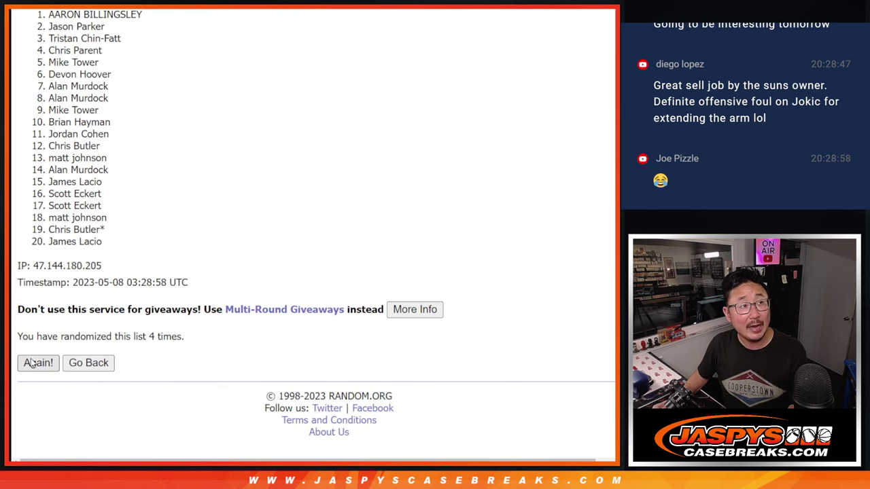
{"action": "left_click", "coordinate": [30, 364]}
{"action": "left_click", "coordinate": [30, 364]}
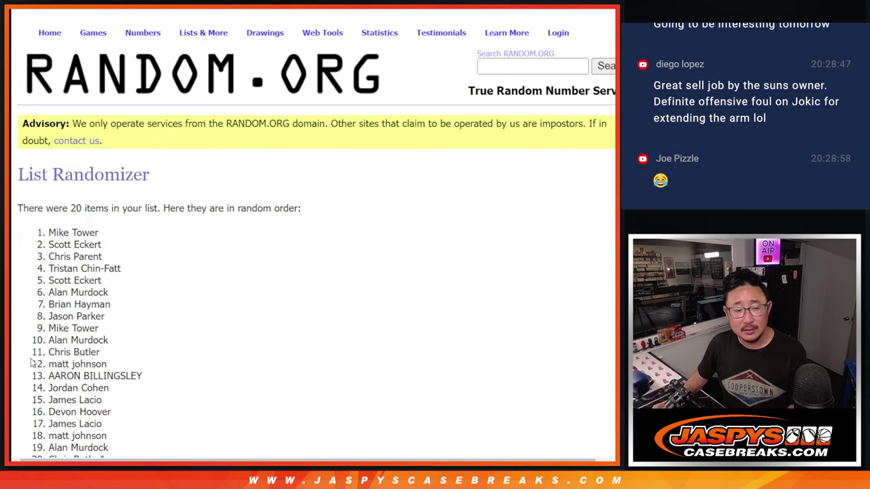
{"action": "left_click", "coordinate": [31, 364]}
{"action": "left_click", "coordinate": [30, 364]}
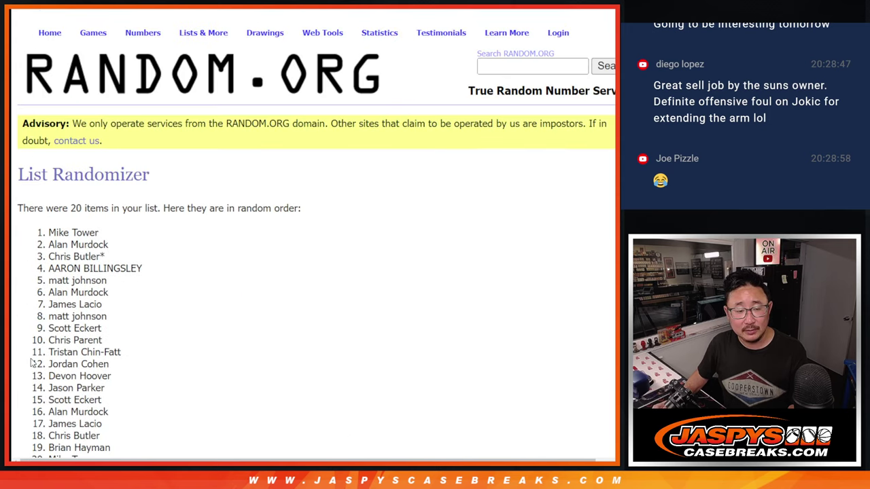
{"action": "left_click", "coordinate": [31, 364]}
{"action": "left_click", "coordinate": [30, 363]}
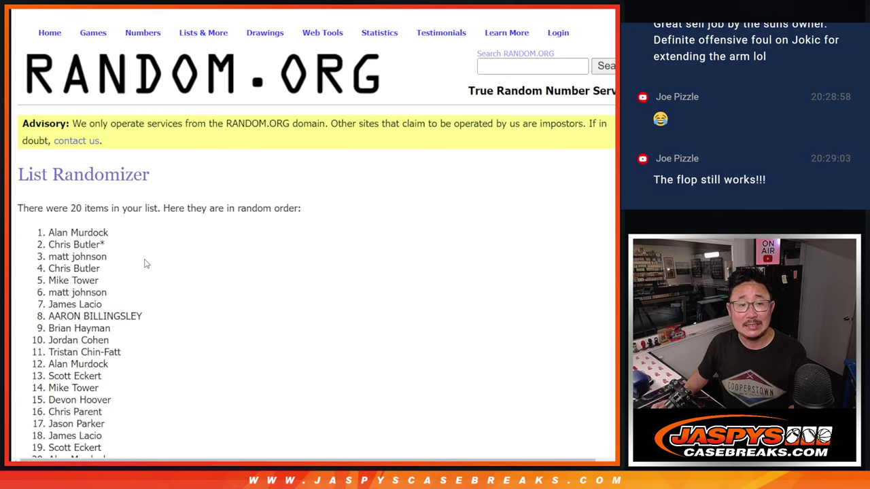
Step: Select and copy the top ten randomized names
{"action": "scroll", "coordinate": [163, 285], "scroll_direction": "up", "scroll_amount": 3}
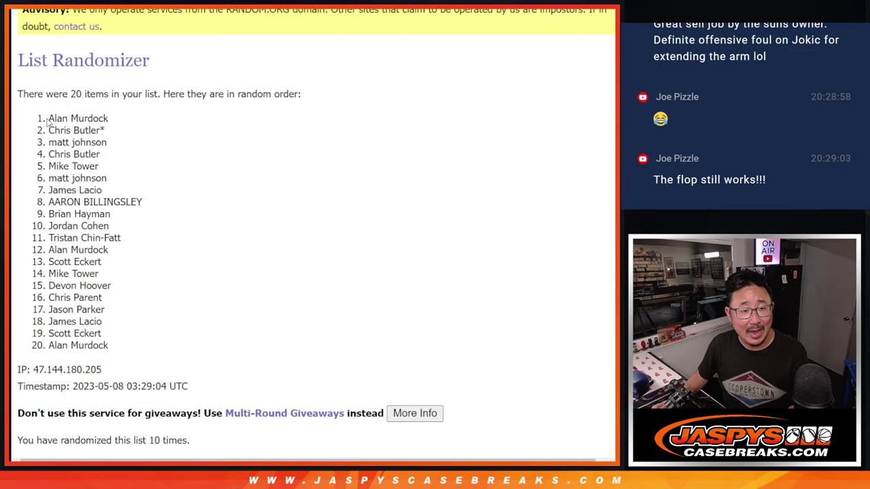
{"action": "left_click_drag", "start_coordinate": [47, 121], "coordinate": [146, 235]}
{"action": "key", "text": "ctrl+c"}
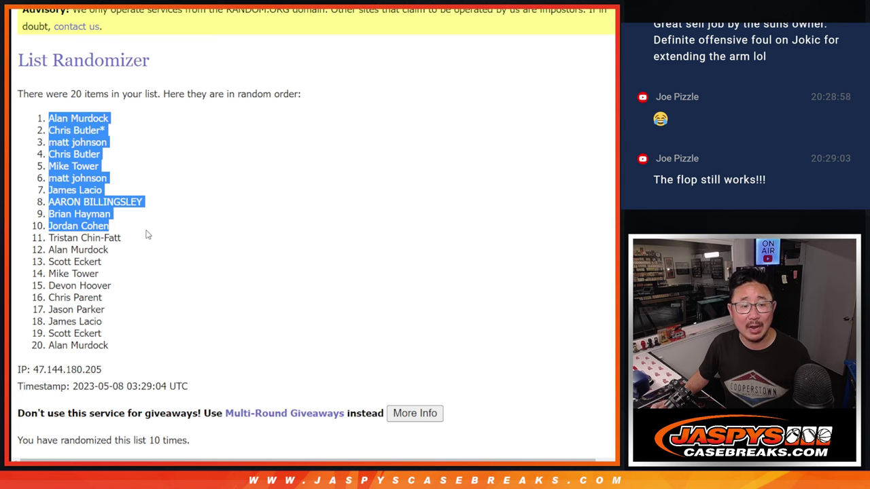
{"action": "key", "text": "ctrl+minus"}
{"action": "key", "text": "ctrl+minus"}
{"action": "key", "text": "ctrl+minus"}
{"action": "key", "text": "ctrl+0"}
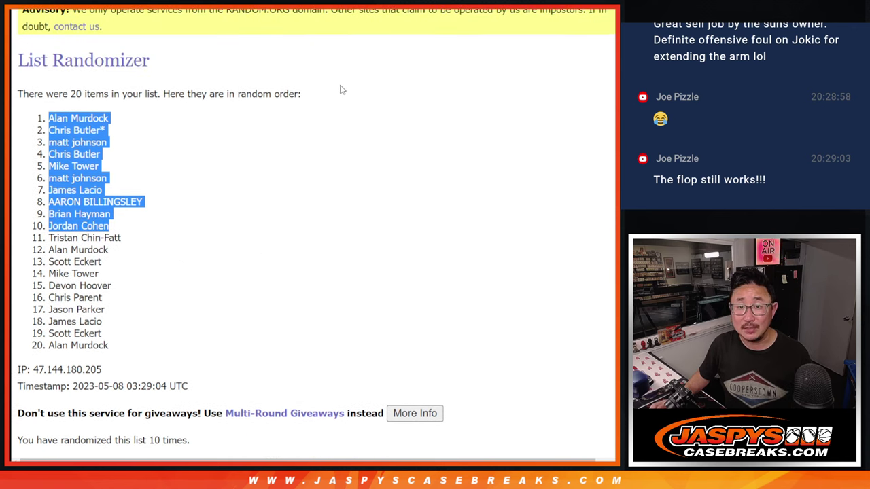
Step: Paste the ten drawn names into Sheet2 cells A21:A30
{"action": "key", "text": "alt+Tab"}
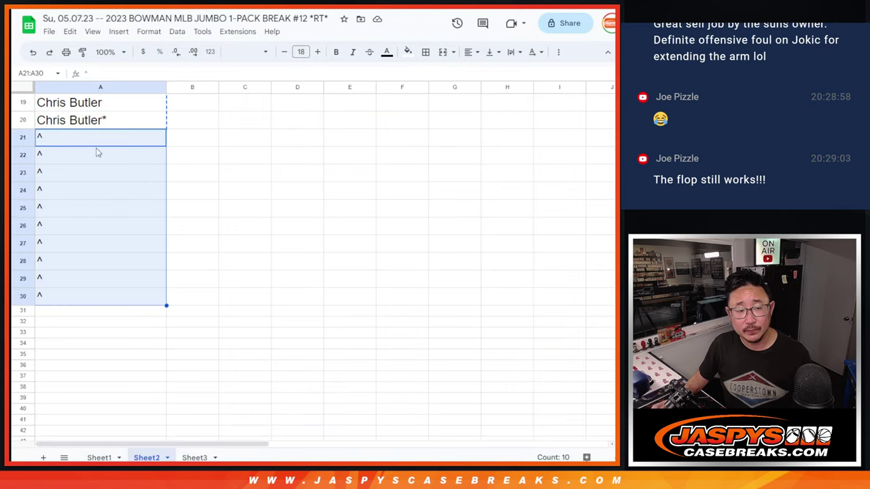
{"action": "left_click", "coordinate": [91, 136]}
{"action": "key", "text": "ctrl+v"}
Step: Append ^ to each of the ten names in A21 through A30
{"action": "double_click", "coordinate": [108, 134]}
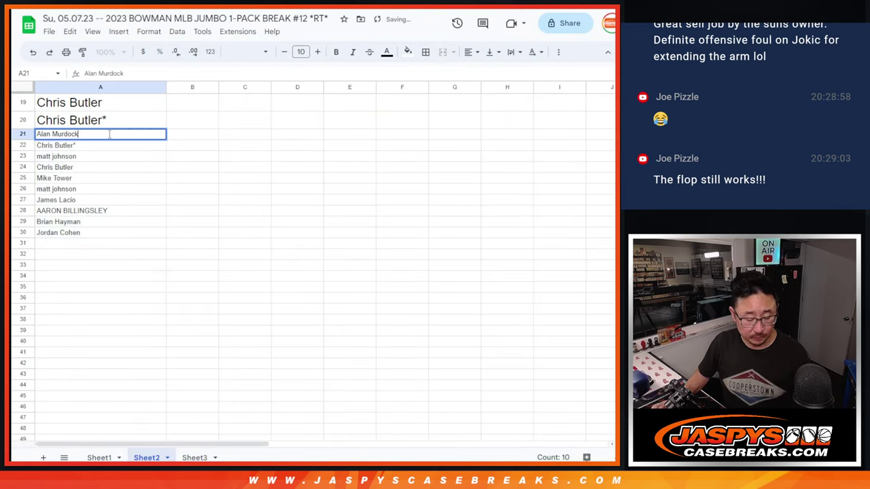
{"action": "type", "text": "^"}
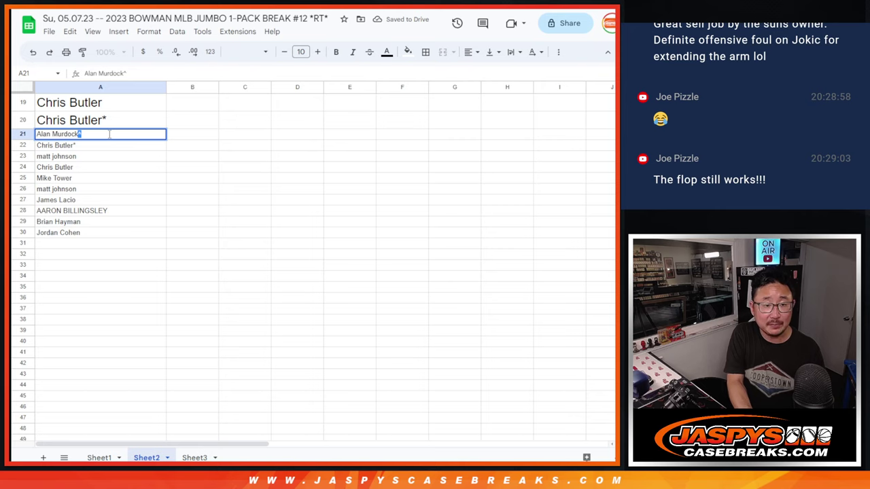
{"action": "key", "text": "Return"}
{"action": "key", "text": "Return"}
{"action": "key", "text": "asciicircum"}
{"action": "key", "text": "Return"}
{"action": "key", "text": "Return"}
{"action": "key", "text": "asciicircum"}
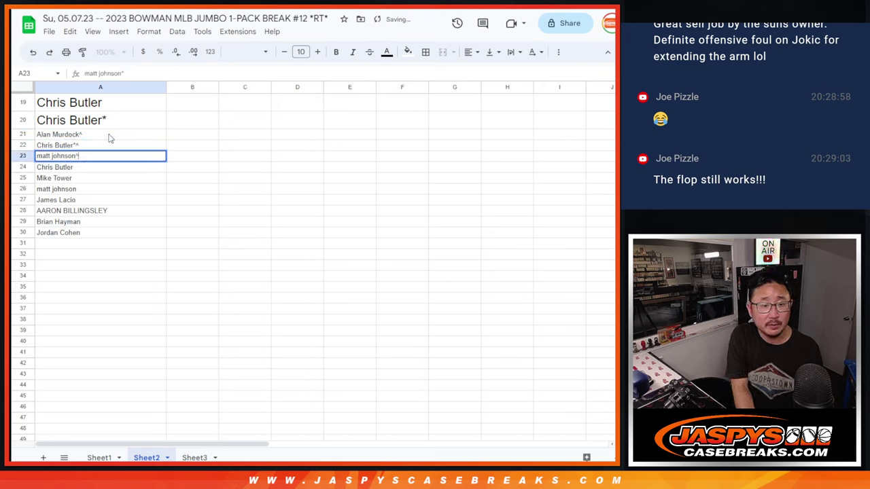
{"action": "key", "text": "Return"}
{"action": "key", "text": "Return"}
{"action": "key", "text": "asciicircum"}
{"action": "key", "text": "Return"}
{"action": "key", "text": "Return"}
{"action": "key", "text": "asciicircum"}
{"action": "key", "text": "Return"}
{"action": "key", "text": "Return"}
{"action": "key", "text": "asciicircum"}
{"action": "key", "text": "Return"}
{"action": "key", "text": "Return"}
{"action": "key", "text": "asciicircum"}
{"action": "key", "text": "Return"}
{"action": "key", "text": "Return"}
{"action": "key", "text": "asciicircum"}
{"action": "key", "text": "Return"}
{"action": "key", "text": "Return"}
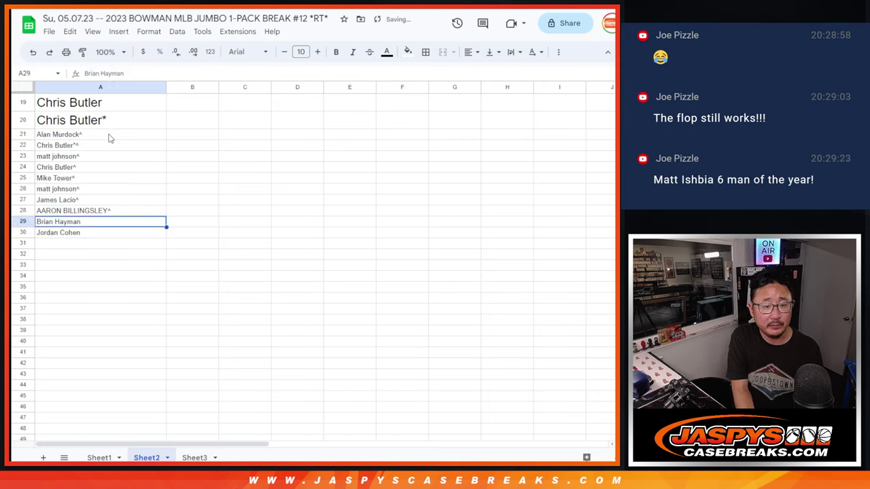
{"action": "key", "text": "asciicircum"}
{"action": "key", "text": "Return"}
{"action": "key", "text": "Return"}
{"action": "key", "text": "asciicircum"}
{"action": "key", "text": "Return"}
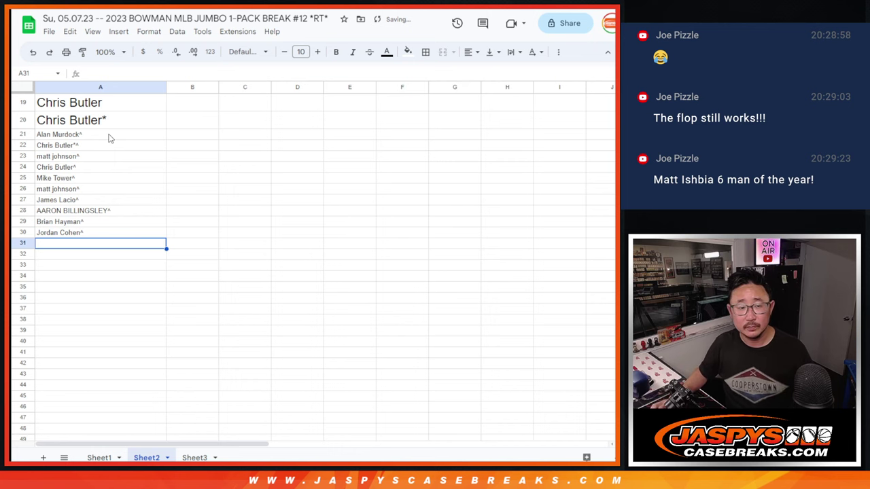
Step: Select all 30 names in A1:A30 and copy them
{"action": "left_click", "coordinate": [102, 233]}
{"action": "scroll", "coordinate": [107, 233], "scroll_direction": "up", "scroll_amount": 5}
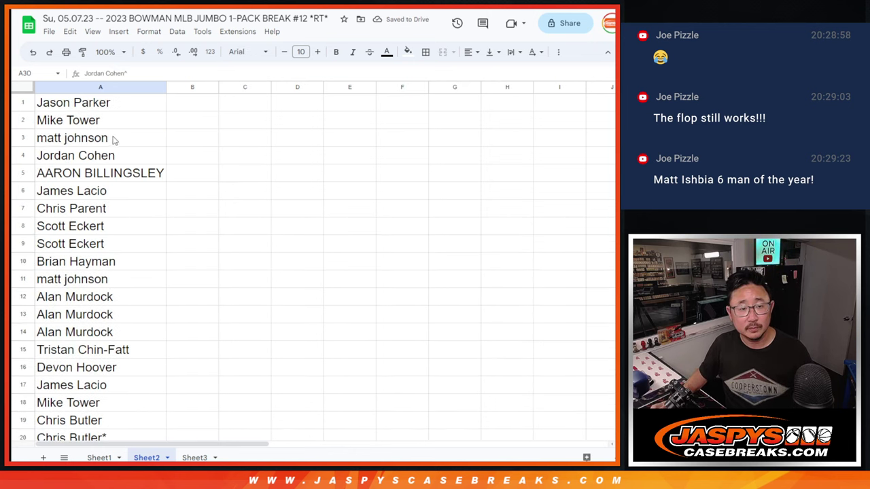
{"action": "left_click", "coordinate": [111, 108], "text": "shift"}
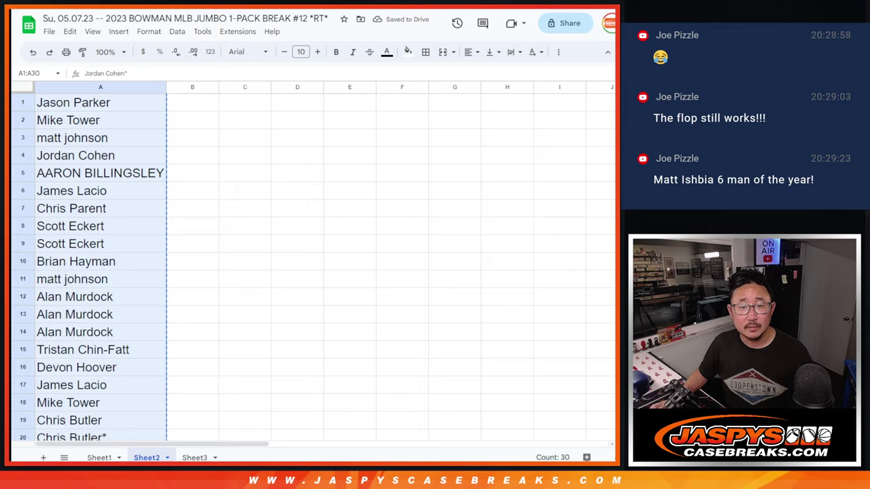
{"action": "key", "text": "ctrl+Tab"}
{"action": "key", "text": "ctrl+Tab"}
{"action": "key", "text": "ctrl+Tab"}
{"action": "key", "text": "ctrl+Tab"}
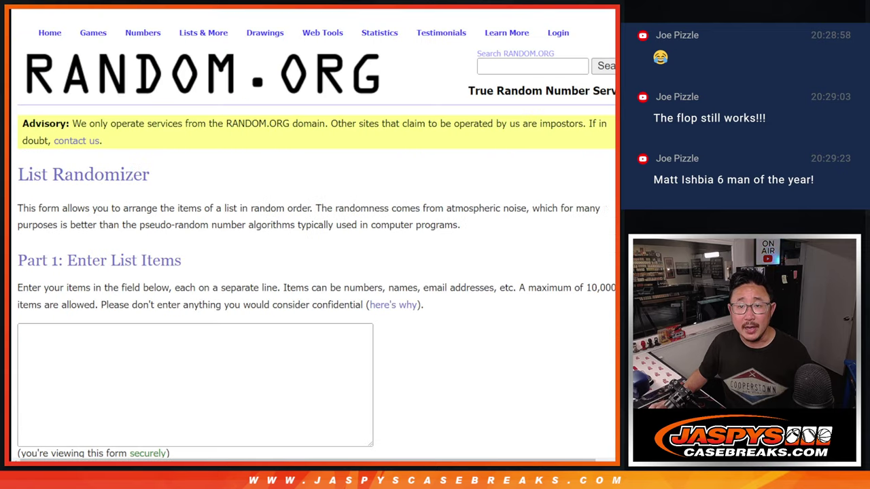
Step: Paste the 30 names into the List Randomizer and roll two dice for the shuffle count
{"action": "key", "text": "ctrl+shift+Tab"}
{"action": "key", "text": "ctrl+Tab"}
{"action": "key", "text": "ctrl+Tab"}
{"action": "key", "text": "ctrl+shift+Tab"}
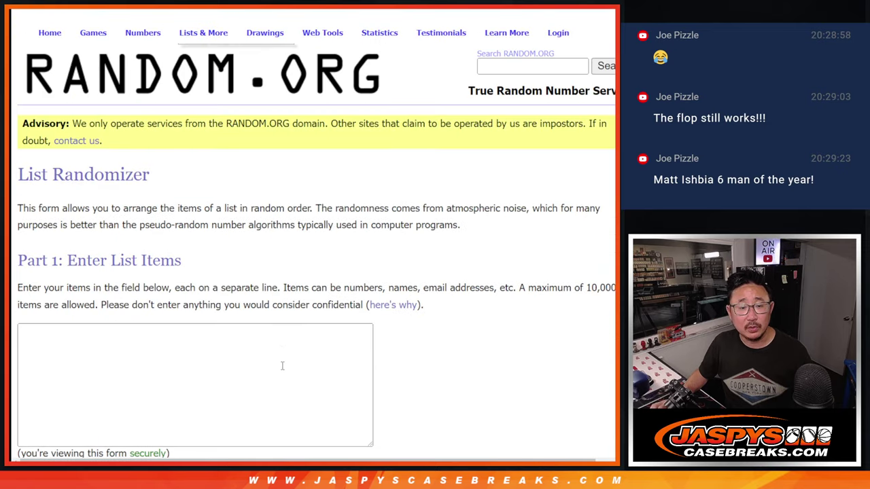
{"action": "left_click", "coordinate": [281, 363]}
{"action": "key", "text": "ctrl+v"}
{"action": "scroll", "coordinate": [281, 363], "scroll_direction": "up", "scroll_amount": 5}
{"action": "key", "text": "ctrl+shift+Tab"}
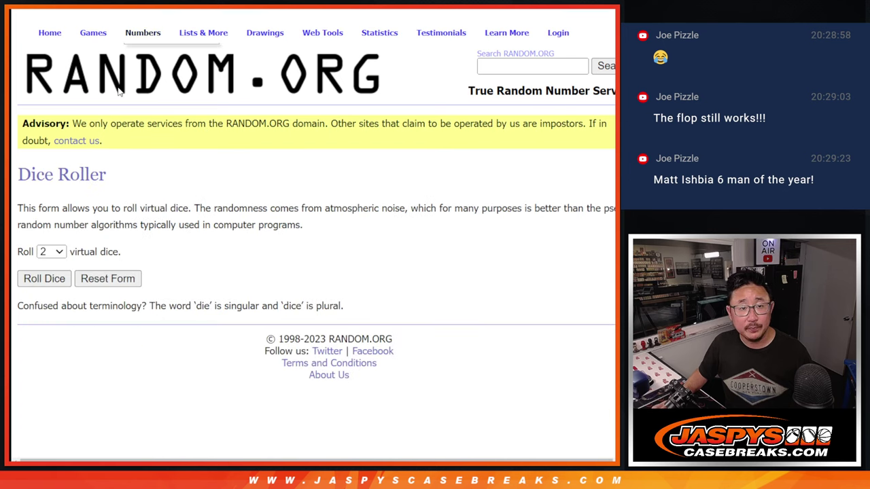
{"action": "left_click", "coordinate": [44, 278]}
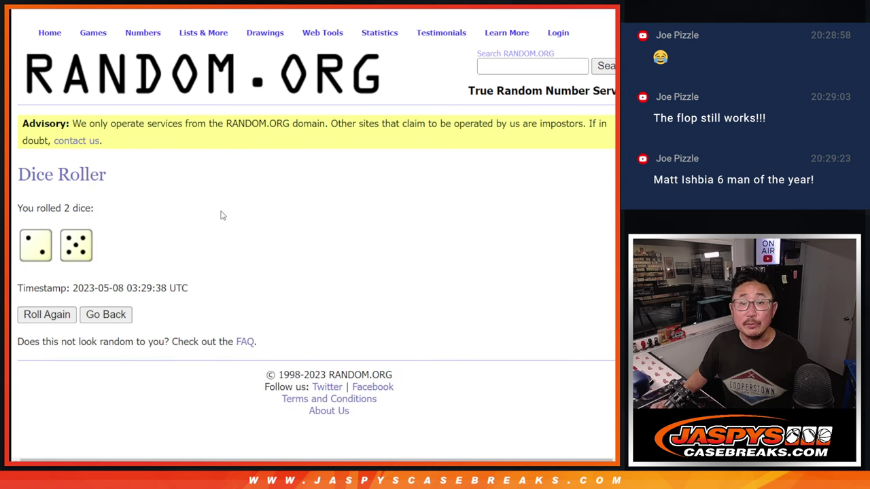
Step: Randomize the 30-name list seven times
{"action": "key", "text": "ctrl+Tab"}
{"action": "scroll", "coordinate": [366, 298], "scroll_direction": "down", "scroll_amount": 2}
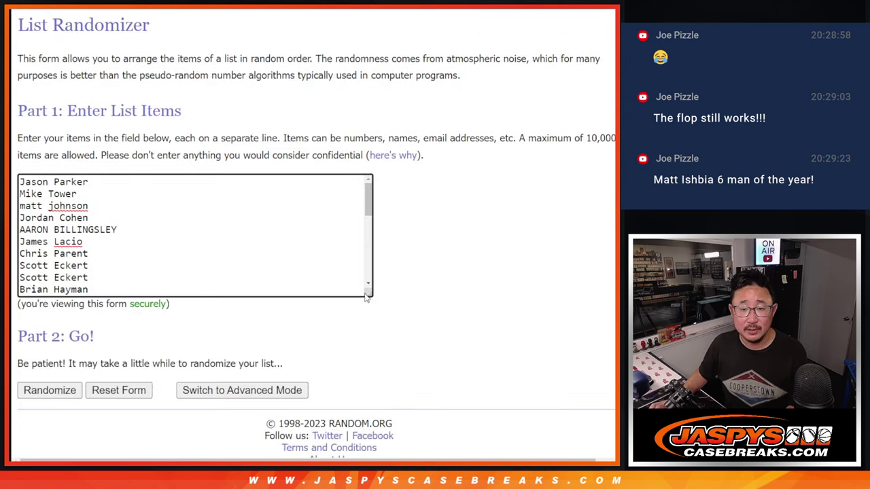
{"action": "left_click", "coordinate": [32, 364]}
{"action": "scroll", "coordinate": [32, 365], "scroll_direction": "down", "scroll_amount": 5}
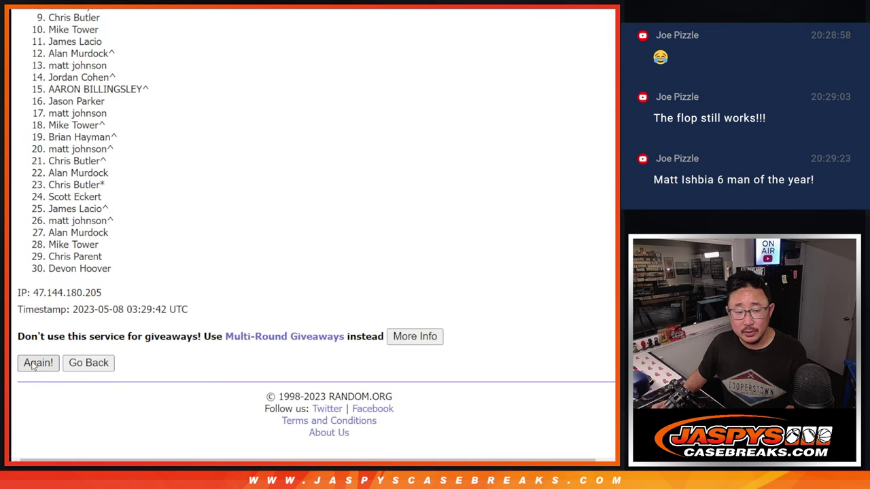
{"action": "left_click", "coordinate": [38, 363]}
{"action": "scroll", "coordinate": [32, 365], "scroll_direction": "down", "scroll_amount": 5}
{"action": "left_click", "coordinate": [38, 363]}
{"action": "scroll", "coordinate": [32, 365], "scroll_direction": "down", "scroll_amount": 5}
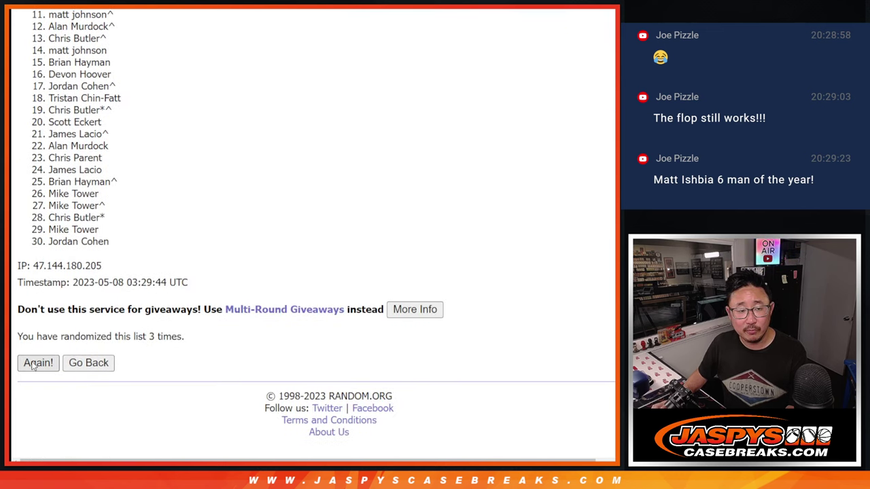
{"action": "left_click", "coordinate": [32, 365]}
{"action": "scroll", "coordinate": [32, 365], "scroll_direction": "down", "scroll_amount": 5}
{"action": "left_click", "coordinate": [32, 364]}
{"action": "scroll", "coordinate": [32, 364], "scroll_direction": "down", "scroll_amount": 5}
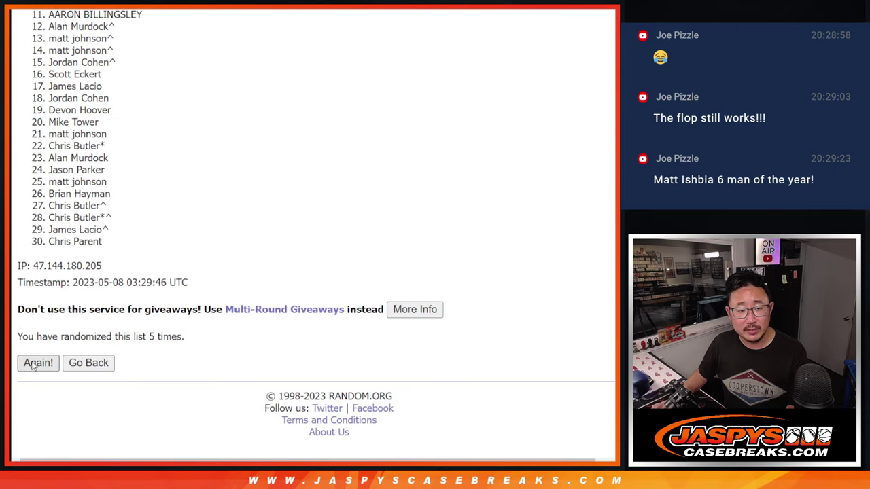
{"action": "left_click", "coordinate": [32, 364]}
{"action": "scroll", "coordinate": [32, 365], "scroll_direction": "down", "scroll_amount": 5}
{"action": "left_click", "coordinate": [34, 363]}
{"action": "scroll", "coordinate": [196, 238], "scroll_direction": "down", "scroll_amount": 5}
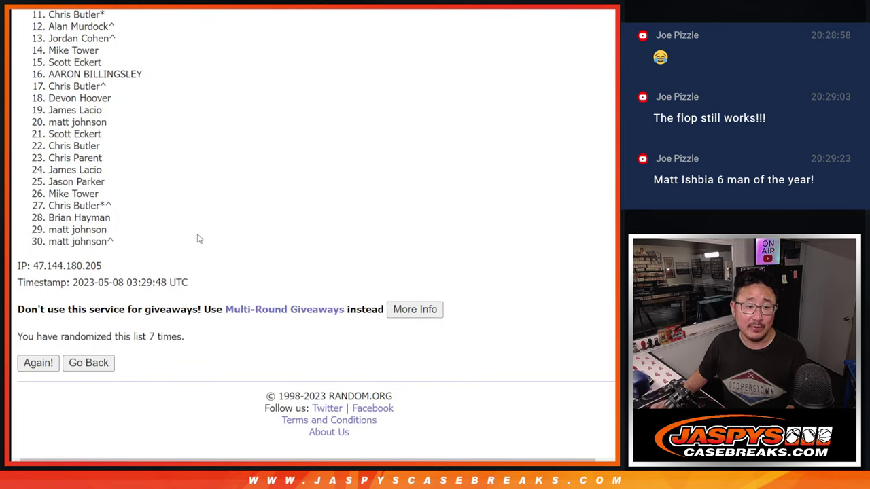
Step: Copy the shuffled 30 names and paste them into Sheet1 column A
{"action": "scroll", "coordinate": [155, 265], "scroll_direction": "up", "scroll_amount": 2}
{"action": "left_click_drag", "start_coordinate": [50, 55], "coordinate": [135, 397]}
{"action": "key", "text": "ctrl+c"}
{"action": "scroll", "coordinate": [111, 347], "scroll_direction": "down", "scroll_amount": 2}
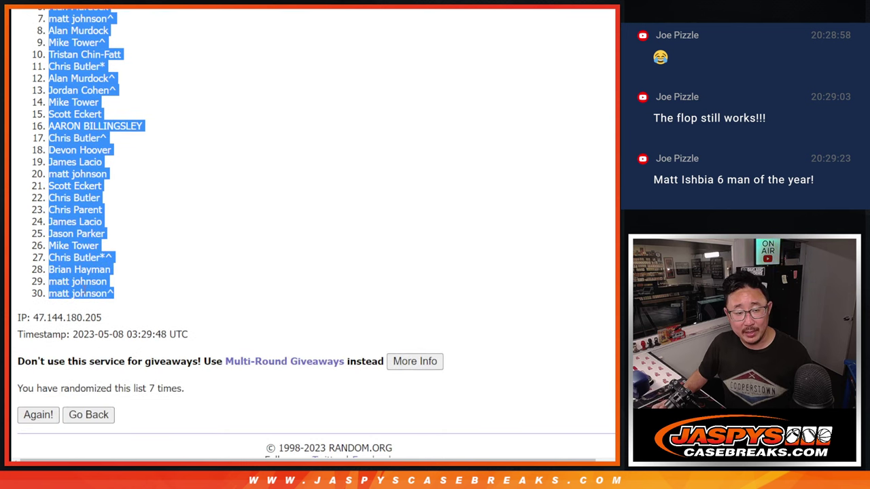
{"action": "key", "text": "alt+Tab"}
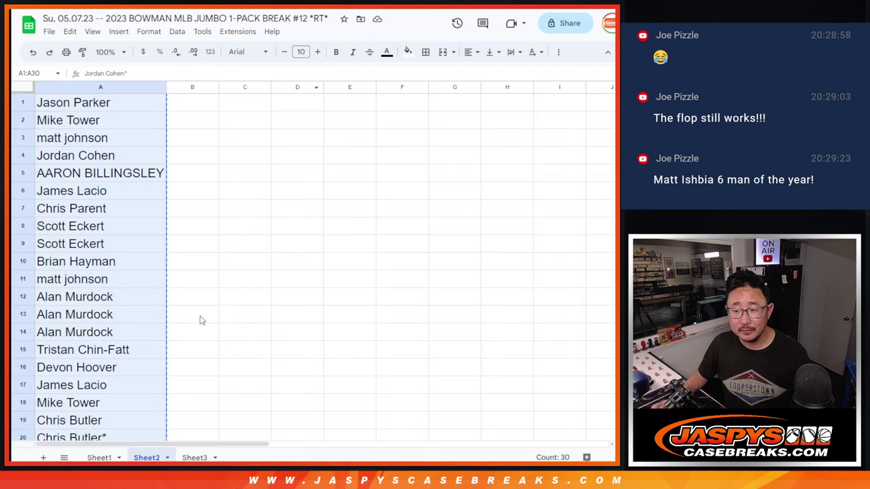
{"action": "left_click", "coordinate": [99, 457]}
{"action": "key", "text": "ctrl+v"}
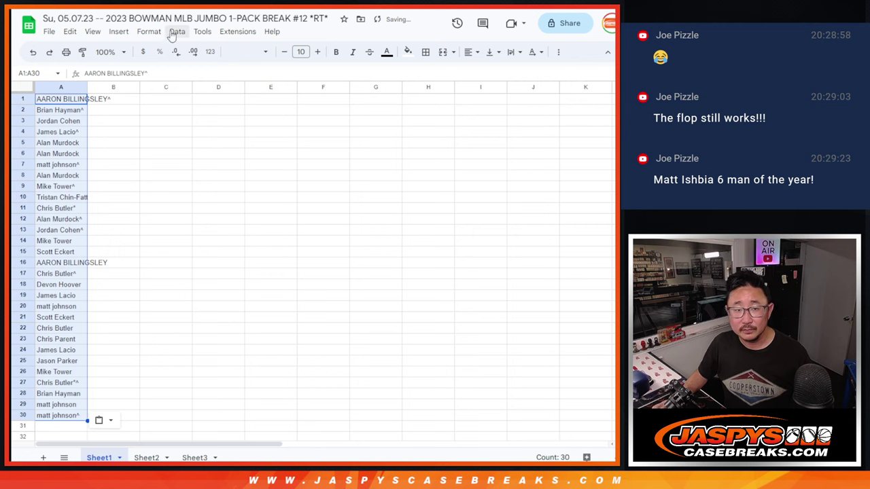
{"action": "key", "text": "alt+Tab"}
{"action": "key", "text": "ctrl+Tab"}
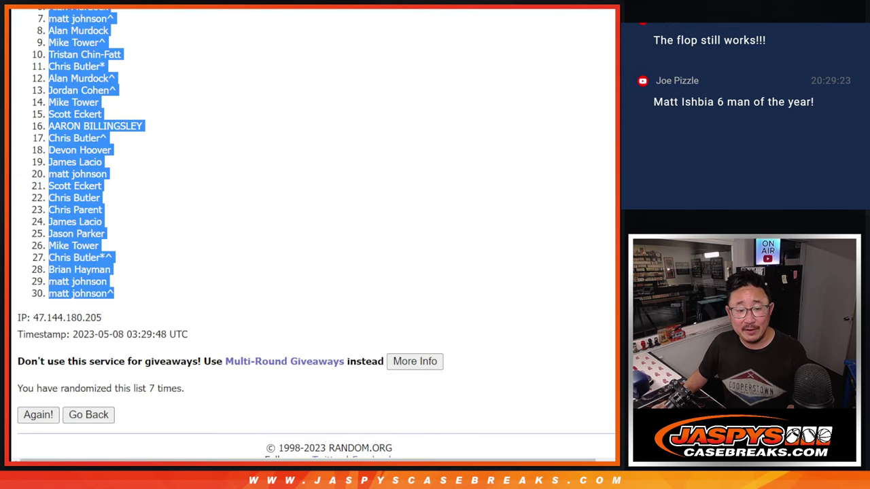
Step: Shuffle the 30 MLB teams seven times in the List Randomizer
{"action": "key", "text": "ctrl+Tab"}
{"action": "scroll", "coordinate": [476, 231], "scroll_direction": "down", "scroll_amount": 2}
{"action": "left_click", "coordinate": [37, 362]}
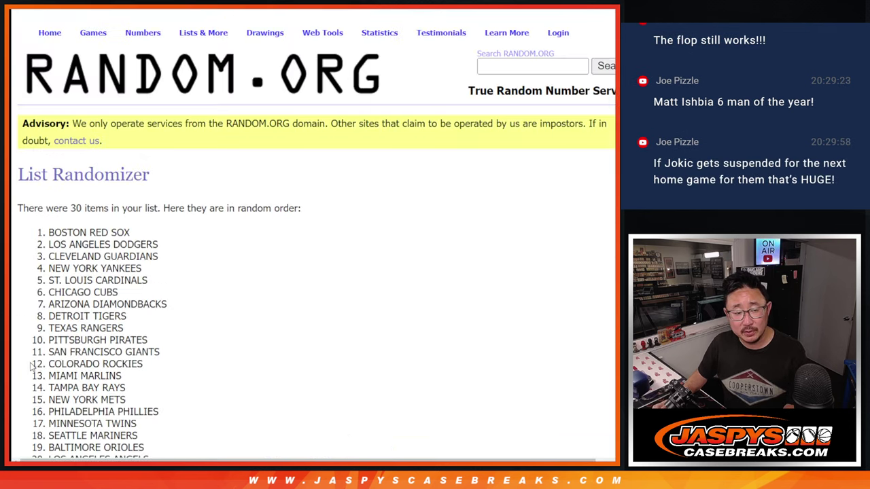
{"action": "scroll", "coordinate": [30, 367], "scroll_direction": "down", "scroll_amount": 5}
{"action": "left_click", "coordinate": [37, 363]}
{"action": "scroll", "coordinate": [30, 367], "scroll_direction": "down", "scroll_amount": 5}
{"action": "left_click", "coordinate": [37, 363]}
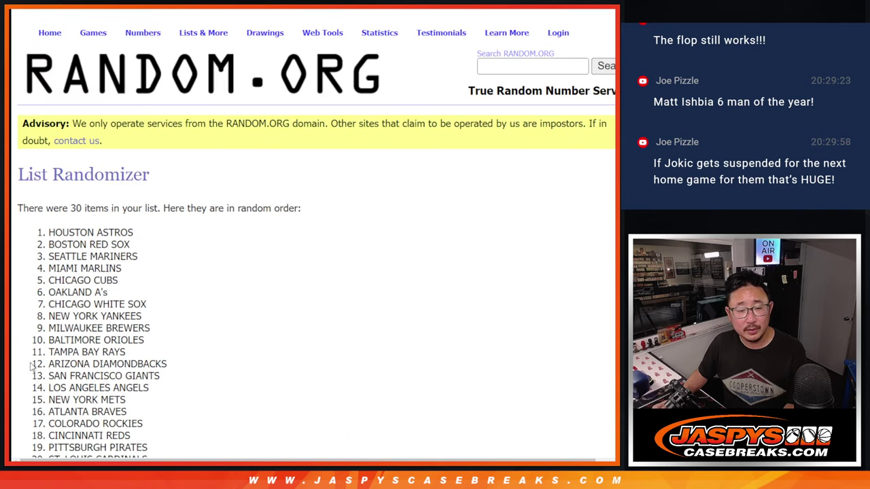
{"action": "scroll", "coordinate": [30, 366], "scroll_direction": "down", "scroll_amount": 5}
{"action": "left_click", "coordinate": [31, 365]}
{"action": "scroll", "coordinate": [30, 367], "scroll_direction": "down", "scroll_amount": 5}
{"action": "left_click", "coordinate": [30, 365]}
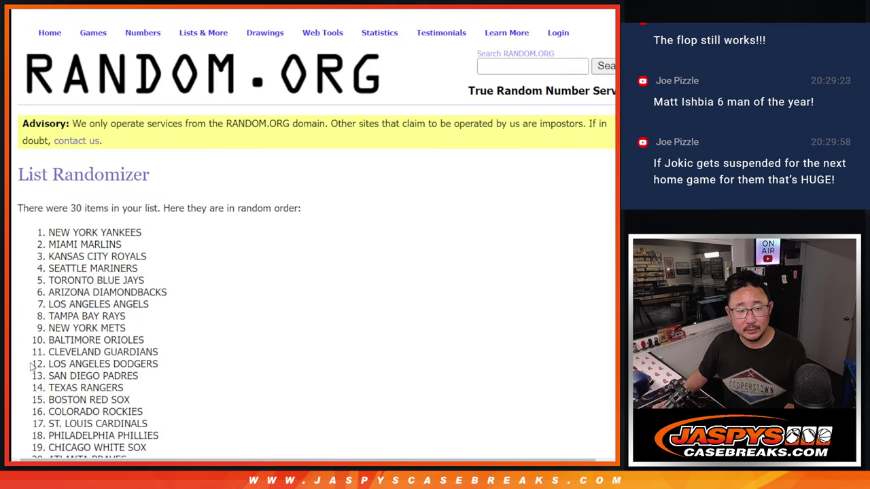
{"action": "scroll", "coordinate": [31, 367], "scroll_direction": "down", "scroll_amount": 5}
{"action": "left_click", "coordinate": [31, 365]}
{"action": "scroll", "coordinate": [30, 367], "scroll_direction": "down", "scroll_amount": 5}
Step: Select all 30 shuffled team names, starting with COLORADO ROCKIES
{"action": "key", "text": "F5"}
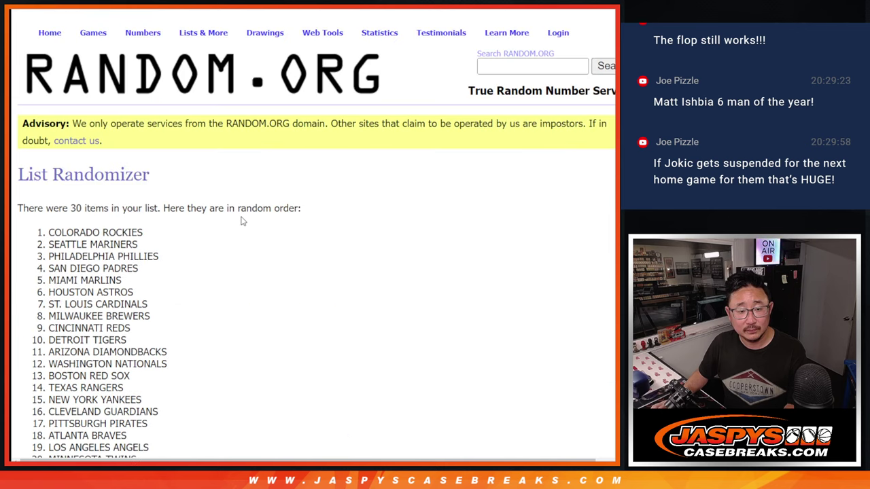
{"action": "scroll", "coordinate": [240, 231], "scroll_direction": "down", "scroll_amount": 5}
{"action": "scroll", "coordinate": [240, 231], "scroll_direction": "up", "scroll_amount": 3}
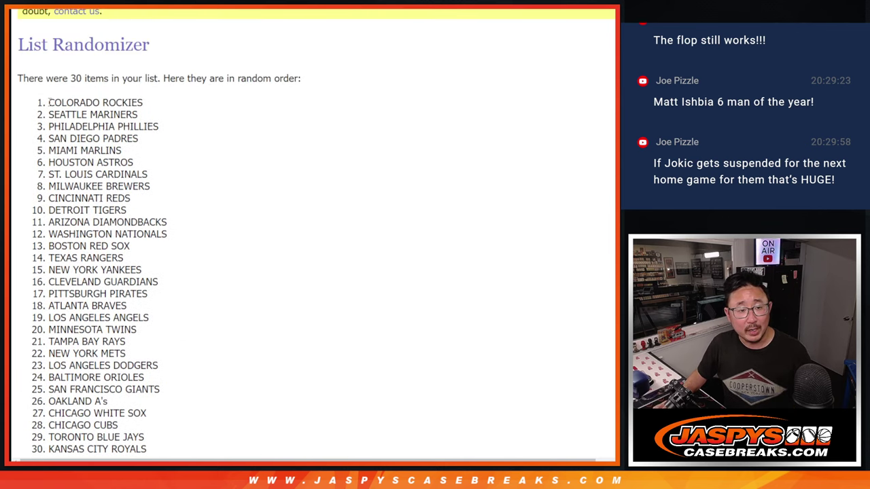
{"action": "left_click_drag", "start_coordinate": [49, 102], "coordinate": [156, 246]}
{"action": "key", "text": "ctrl+c"}
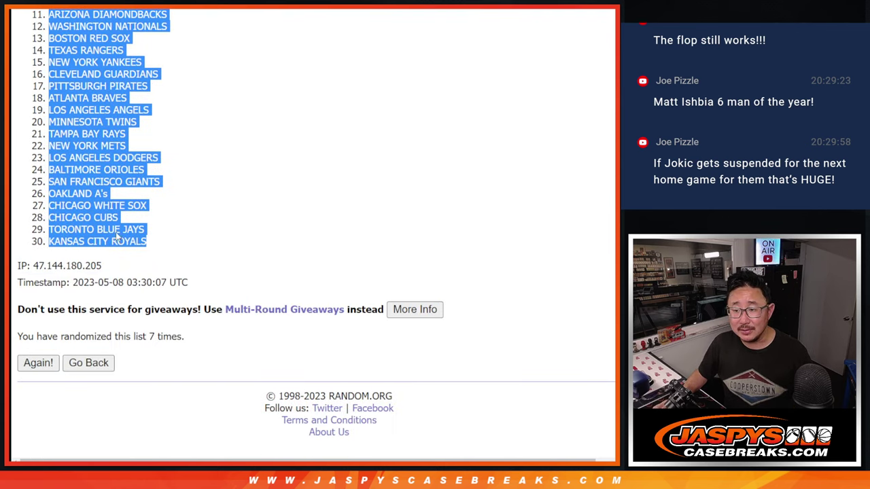
Step: Paste the 30 shuffled teams into Sheet1 column B starting at B1
{"action": "key", "text": "alt+Tab"}
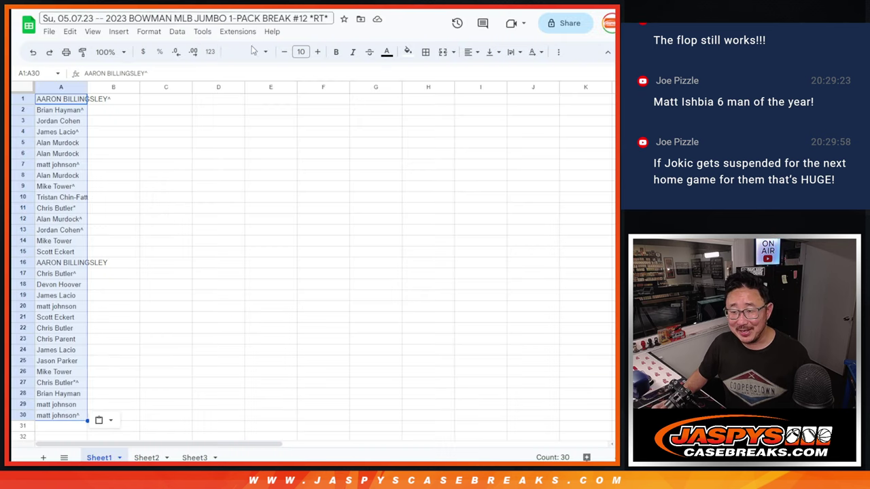
{"action": "left_click", "coordinate": [123, 101]}
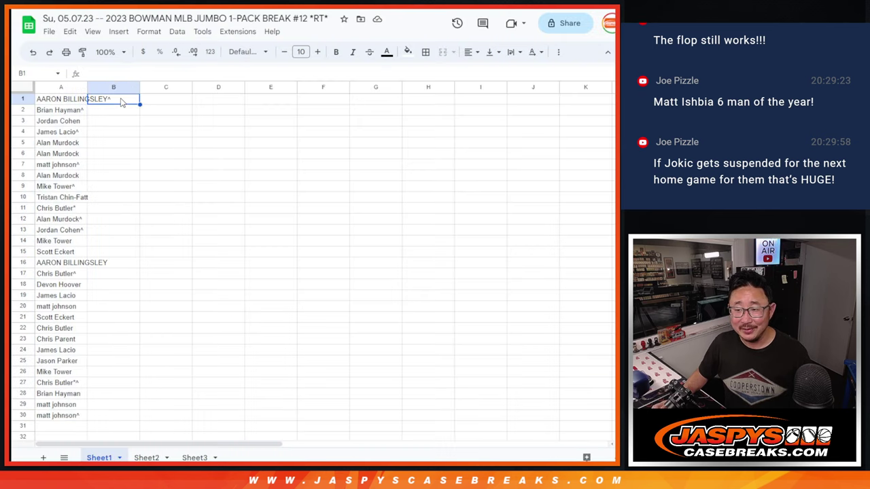
{"action": "key", "text": "ctrl+v"}
Step: Set the whole sheet to Martel size 12, zoom to 150% and autofit the columns
{"action": "left_click", "coordinate": [23, 88]}
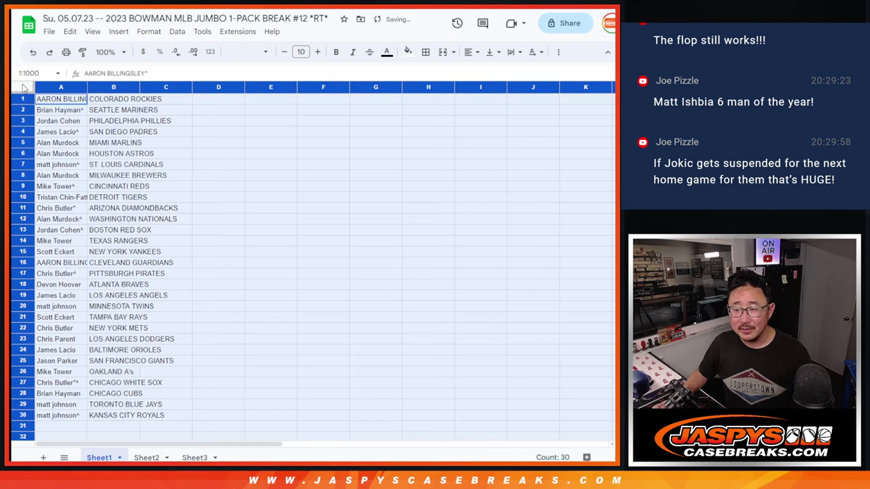
{"action": "left_click", "coordinate": [246, 51]}
{"action": "left_click", "coordinate": [272, 153]}
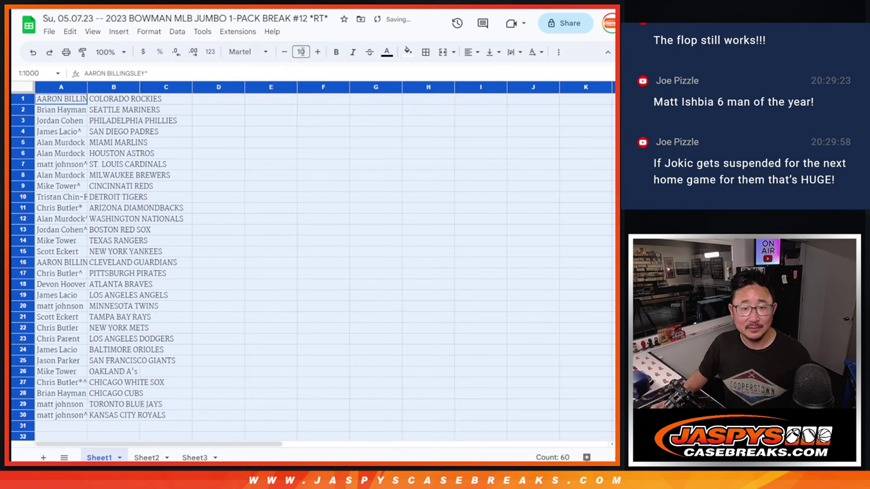
{"action": "left_click", "coordinate": [301, 52]}
{"action": "left_click", "coordinate": [301, 51]}
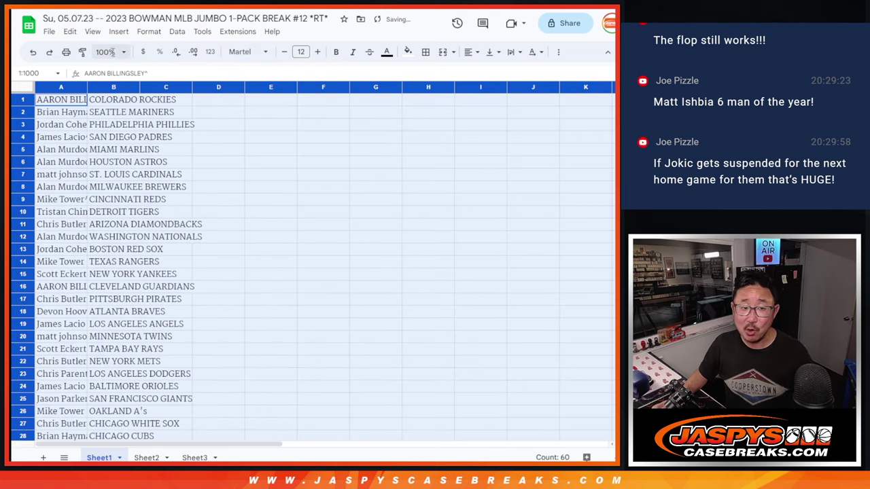
{"action": "left_click", "coordinate": [109, 52]}
{"action": "left_click", "coordinate": [108, 154]}
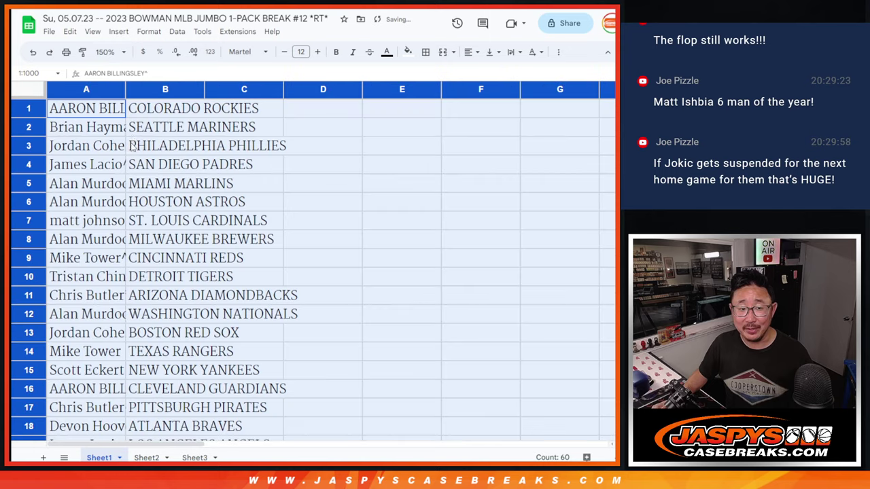
{"action": "double_click", "coordinate": [123, 89]}
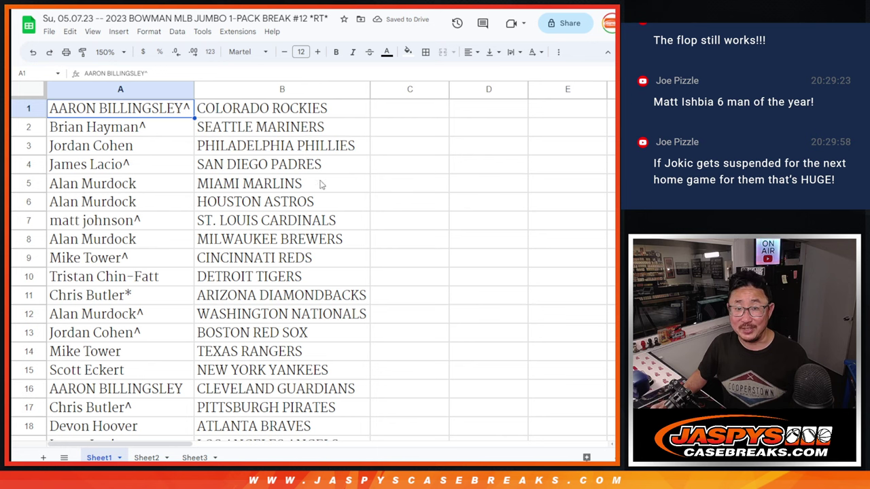
Step: Review the pairings by selecting A1:B15, then A16:B30
{"action": "left_click", "coordinate": [256, 378], "text": "shift"}
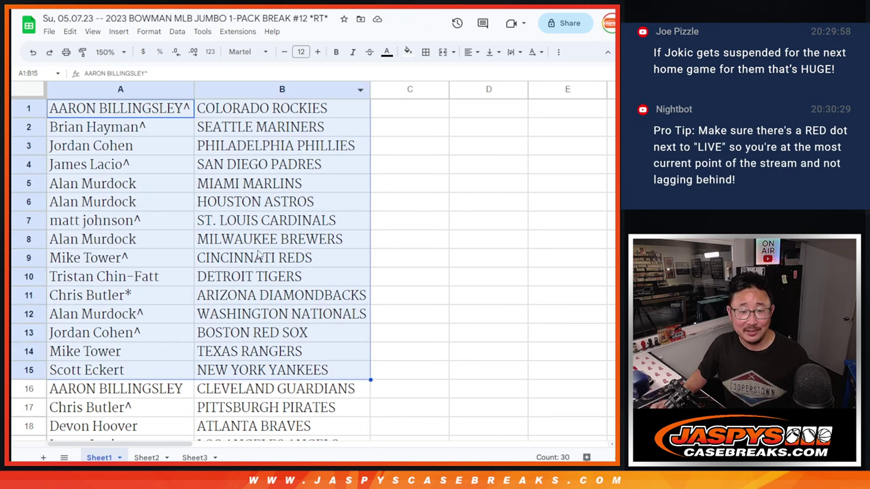
{"action": "scroll", "coordinate": [242, 346], "scroll_direction": "down", "scroll_amount": 4}
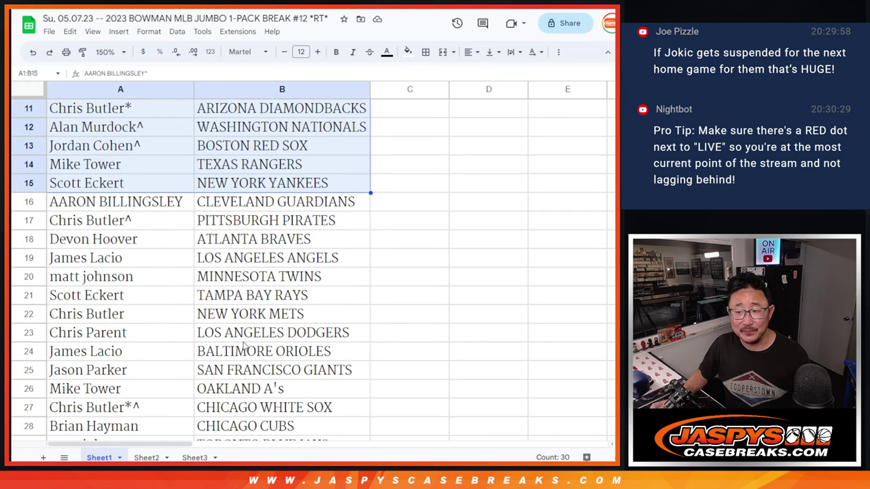
{"action": "left_click", "coordinate": [181, 135]}
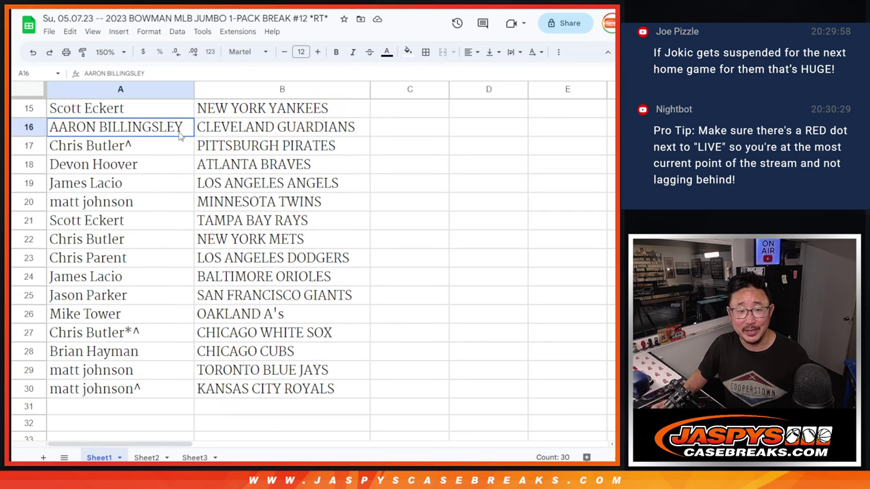
{"action": "left_click", "coordinate": [292, 381], "text": "shift"}
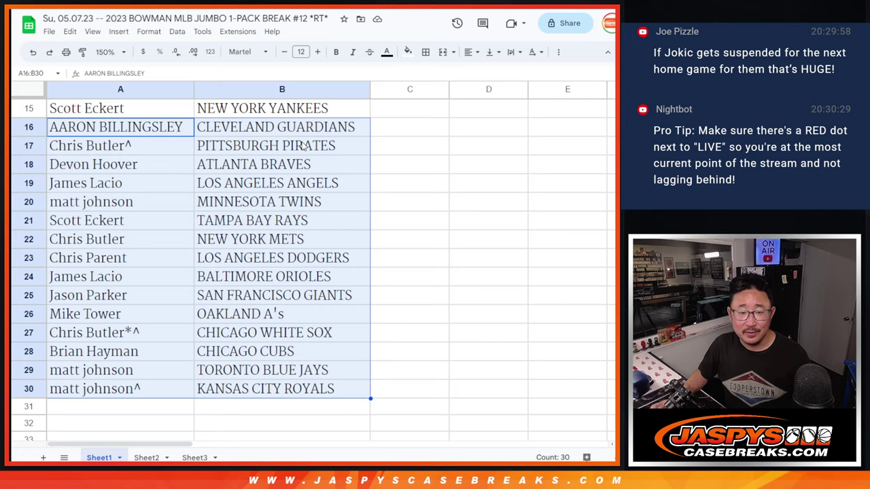
{"action": "scroll", "coordinate": [305, 146], "scroll_direction": "up", "scroll_amount": 4}
Step: Zoom the sheet out to 75% to show the whole list
{"action": "left_click", "coordinate": [100, 51]}
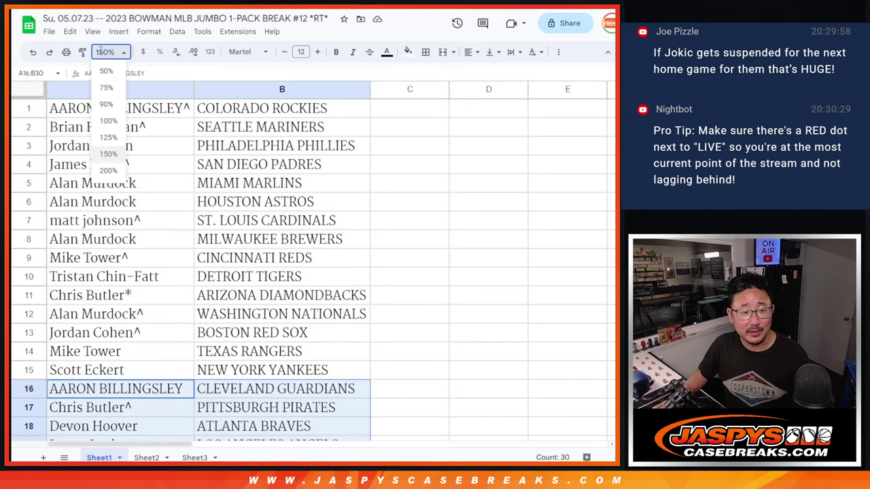
{"action": "left_click", "coordinate": [106, 88]}
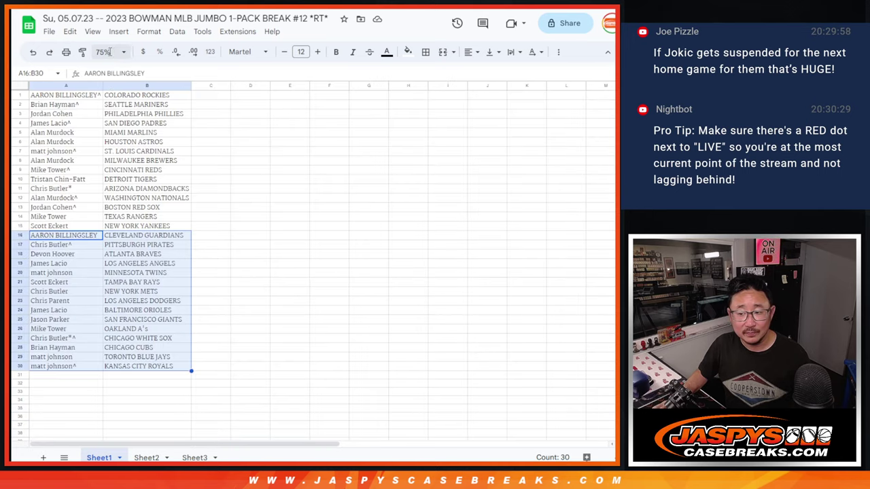
{"action": "left_click", "coordinate": [103, 52]}
Step: Zoom the sheet to 90% and sort it A to Z by the team column B
{"action": "left_click", "coordinate": [106, 103]}
{"action": "right_click", "coordinate": [163, 88]}
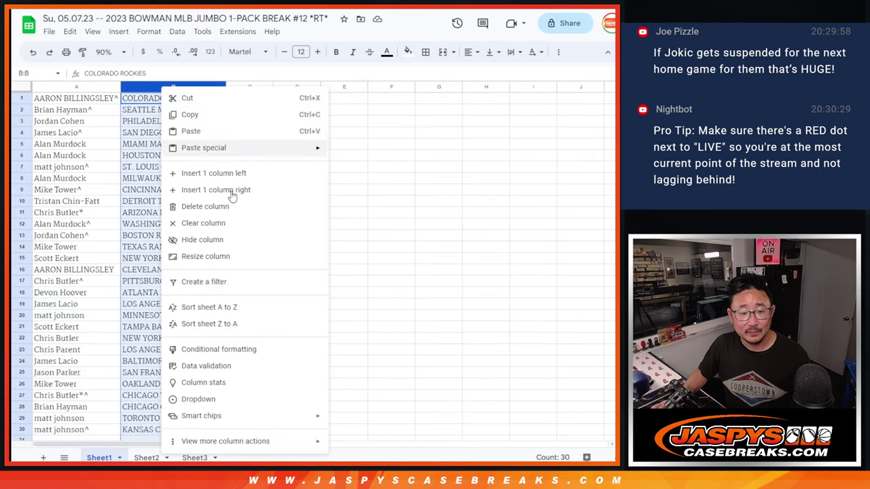
{"action": "left_click", "coordinate": [209, 307]}
Step: Apply all borders to every cell of the A1:B30 name–team list
{"action": "left_click", "coordinate": [76, 143]}
{"action": "key", "text": "ctrl+a"}
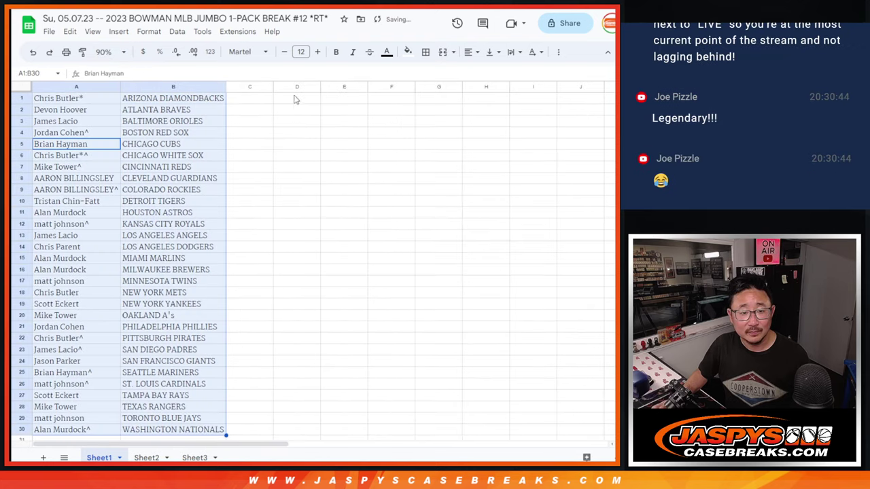
{"action": "left_click", "coordinate": [425, 51]}
{"action": "left_click", "coordinate": [431, 75]}
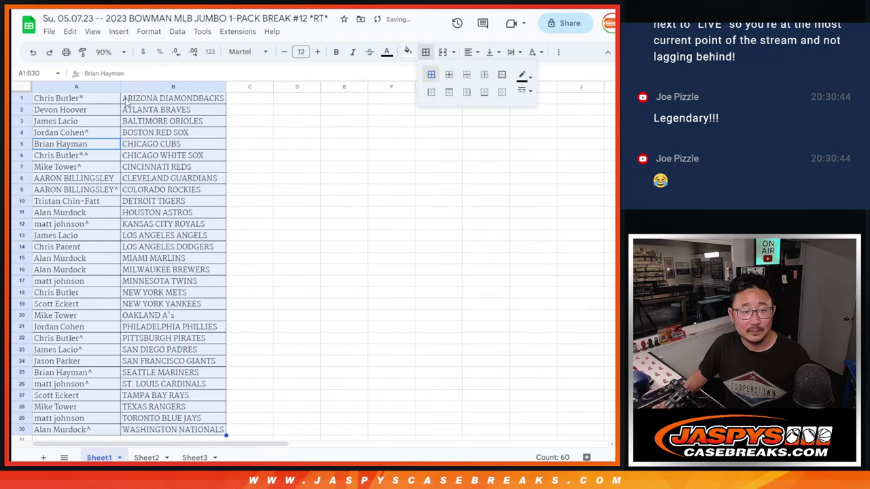
Step: Set up printing in portrait with the workbook title in the header, then continue
{"action": "left_click", "coordinate": [66, 52]}
{"action": "left_click", "coordinate": [554, 159]}
{"action": "left_click", "coordinate": [509, 313]}
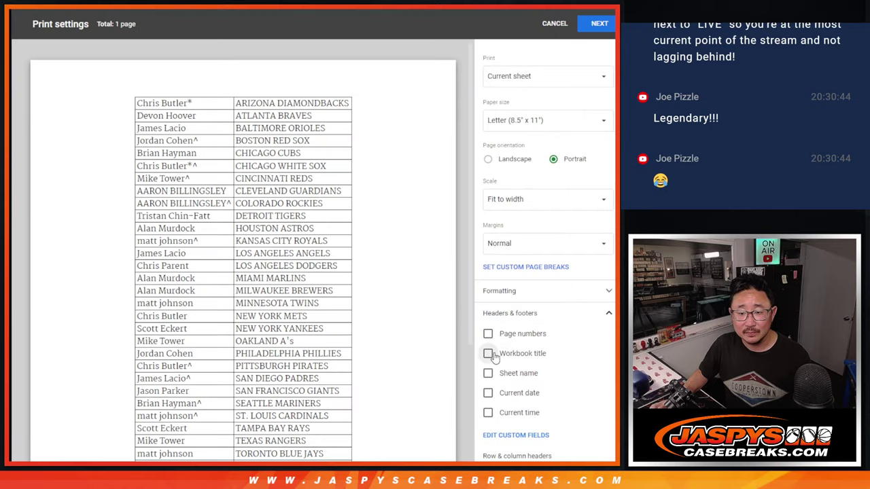
{"action": "left_click", "coordinate": [488, 353]}
{"action": "left_click", "coordinate": [599, 23]}
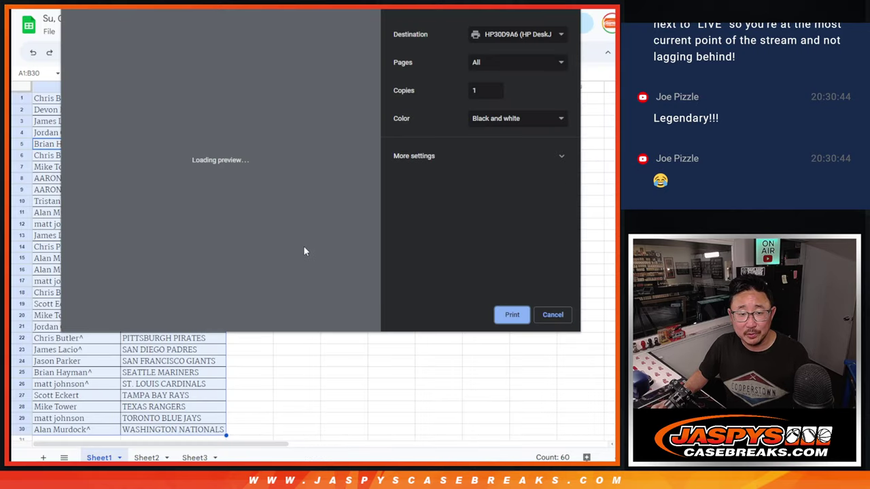
Step: Confirm the print dialog and return to the sorted, bordered sheet
{"action": "key", "text": "Return"}
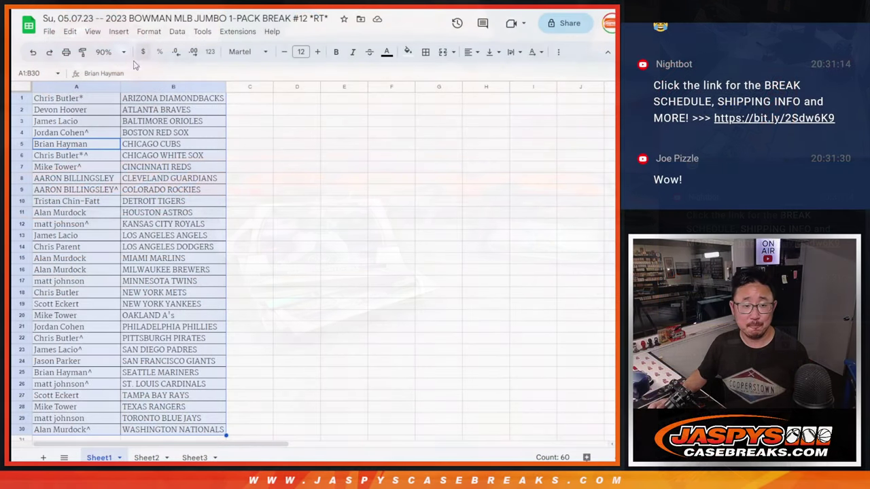
Step: Copy the 30 names in A1:A30 into the RANDOM.ORG List Randomizer's entry field
{"action": "left_click", "coordinate": [102, 101]}
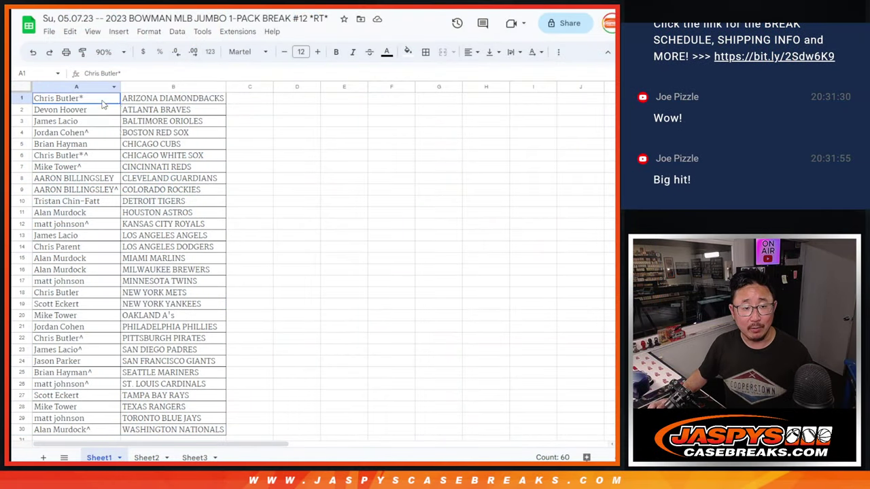
{"action": "left_click", "coordinate": [85, 430], "text": "shift"}
{"action": "key", "text": "ctrl+c"}
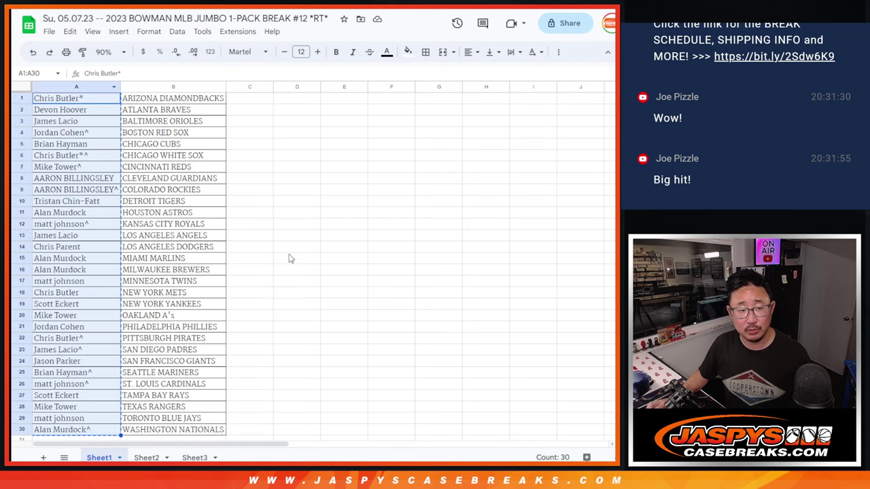
{"action": "key", "text": "ctrl+Tab"}
{"action": "key", "text": "ctrl+Tab"}
{"action": "left_click", "coordinate": [291, 363]}
{"action": "key", "text": "ctrl+v"}
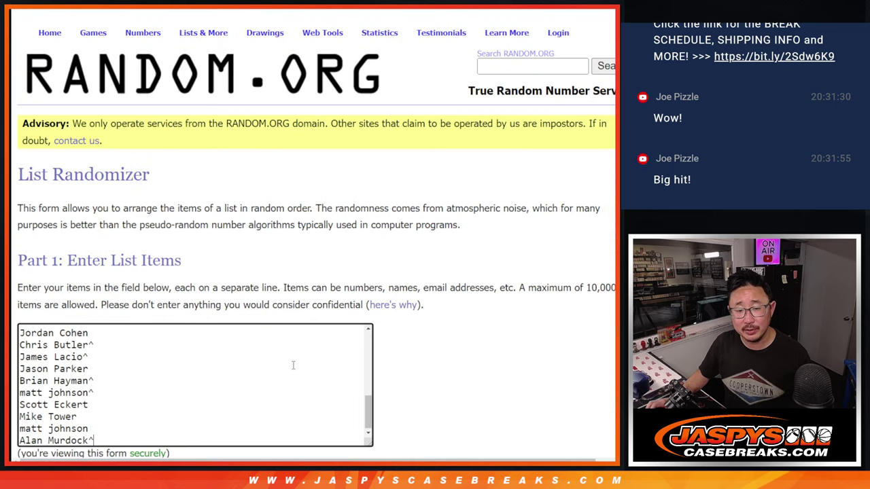
{"action": "scroll", "coordinate": [292, 367], "scroll_direction": "up", "scroll_amount": 7}
Step: Back in the spreadsheet, open Sheet3 and set its zoom to 100%
{"action": "key", "text": "ctrl+shift+Tab"}
{"action": "key", "text": "ctrl+shift+Tab"}
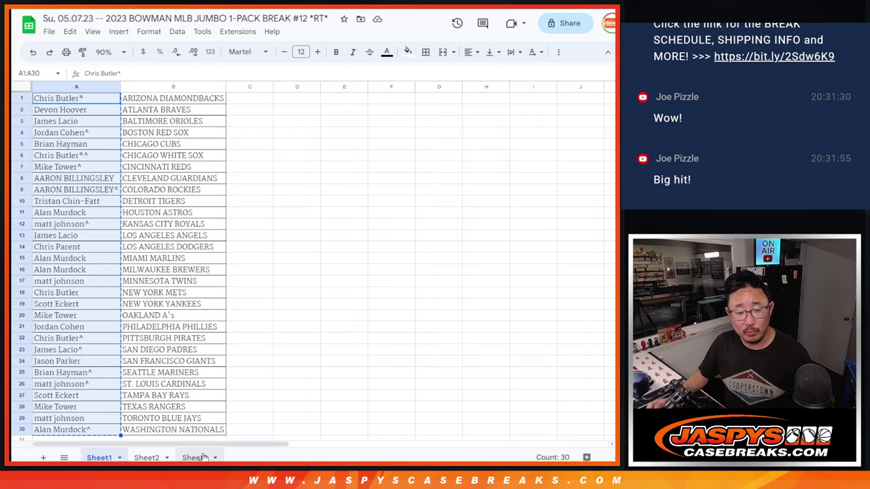
{"action": "left_click", "coordinate": [196, 457]}
{"action": "left_click", "coordinate": [108, 52]}
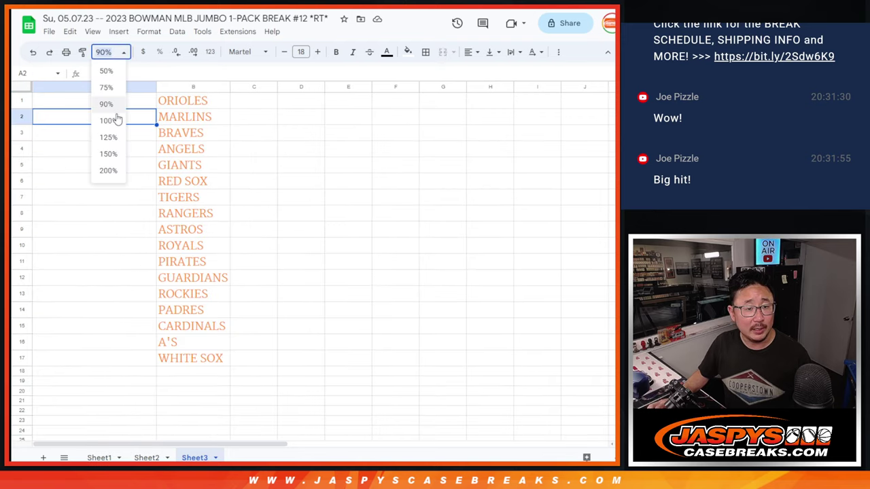
{"action": "left_click", "coordinate": [113, 118]}
Step: Roll two dice on RANDOM.ORG's Dice Roller, getting a 3 and a 5 (total 8)
{"action": "key", "text": "ctrl+Tab"}
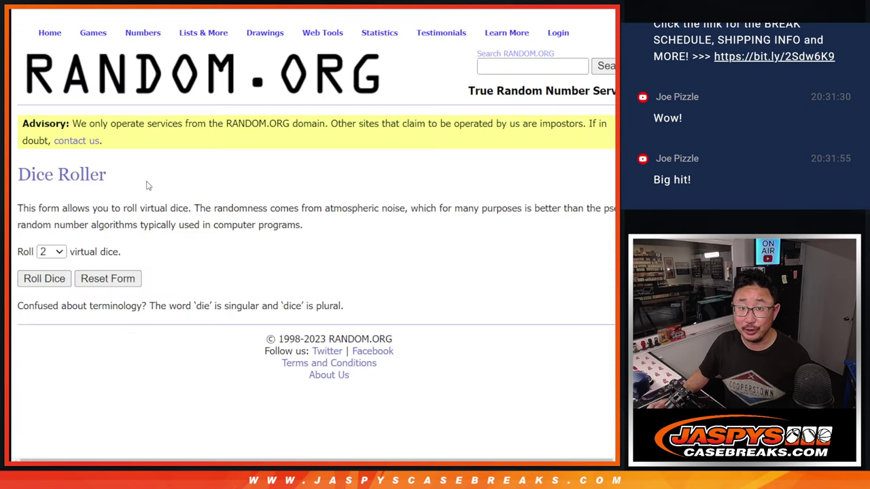
{"action": "key", "text": "ctrl+shift+Tab"}
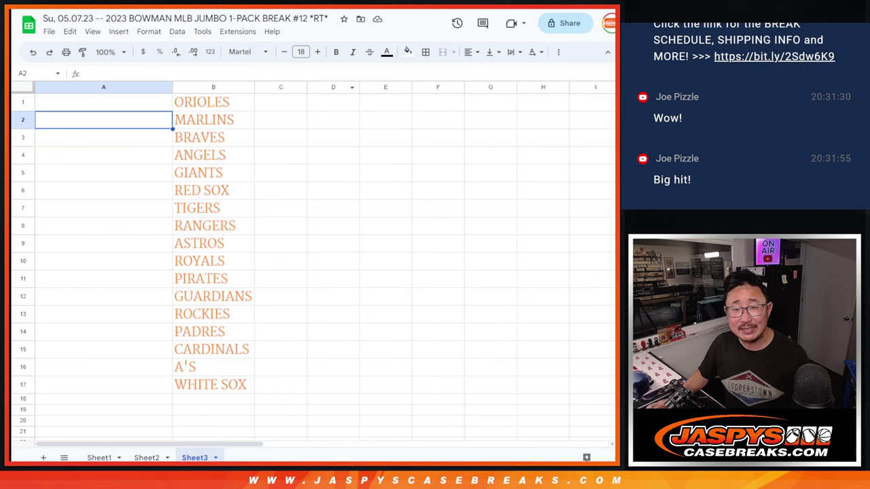
{"action": "key", "text": "ctrl+Tab"}
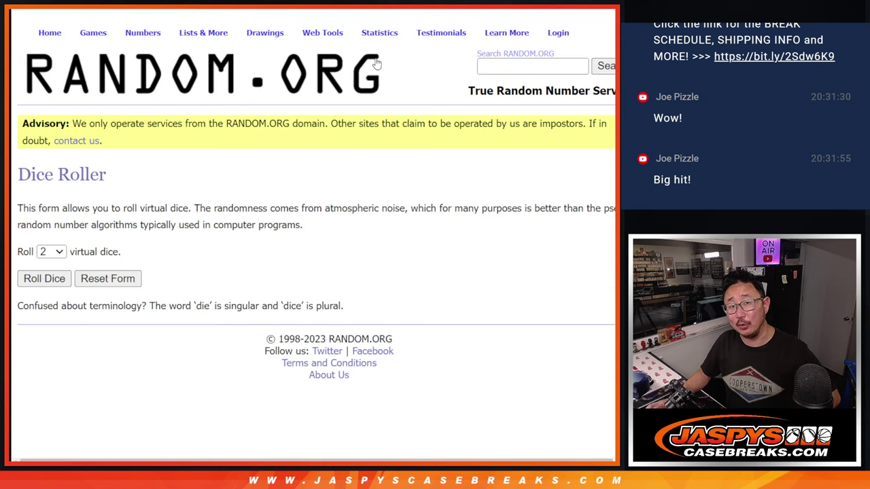
{"action": "left_click", "coordinate": [35, 280]}
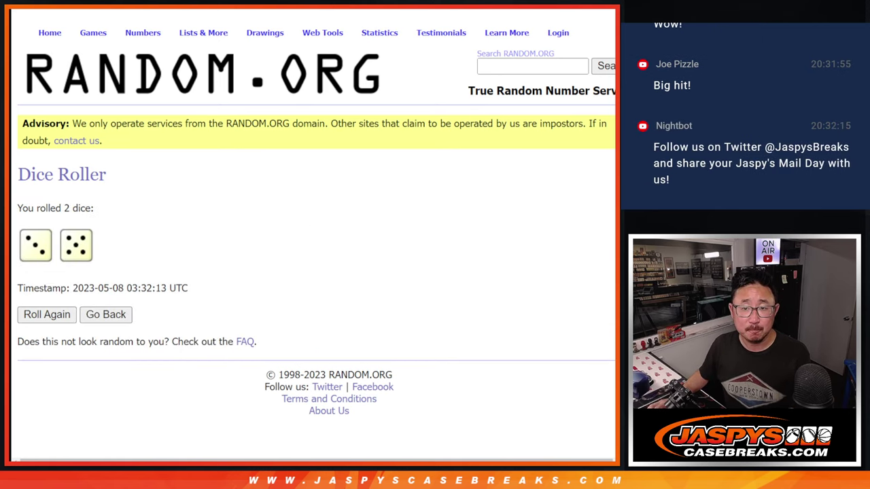
Step: Shuffle the 30-name list eight times and highlight the '8 times' randomization count
{"action": "key", "text": "ctrl+Tab"}
{"action": "scroll", "coordinate": [380, 377], "scroll_direction": "down", "scroll_amount": 3}
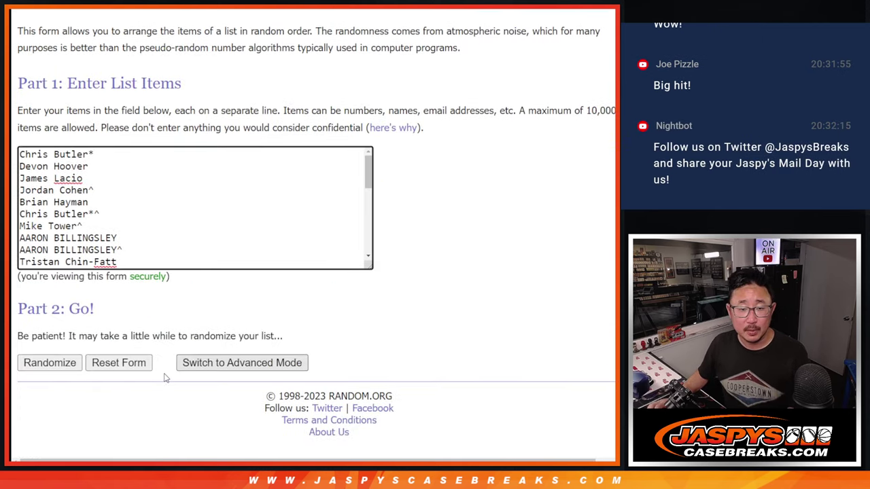
{"action": "left_click", "coordinate": [31, 363]}
{"action": "left_click", "coordinate": [31, 364]}
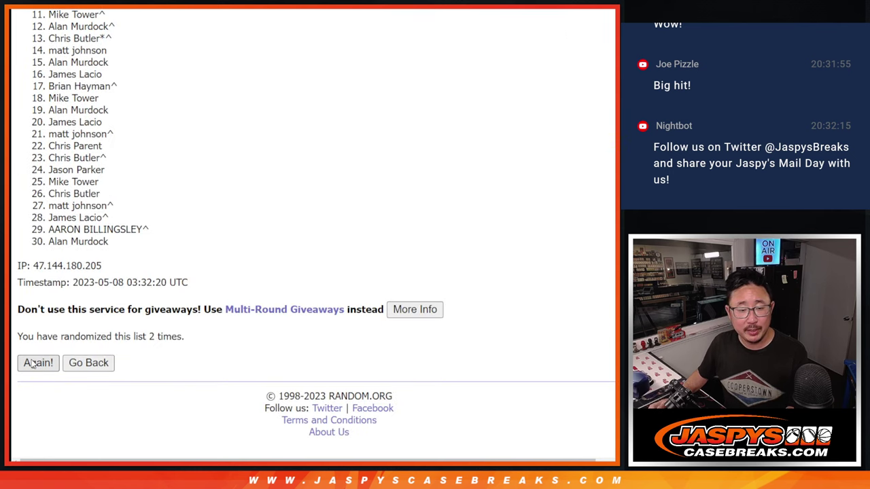
{"action": "left_click", "coordinate": [30, 364]}
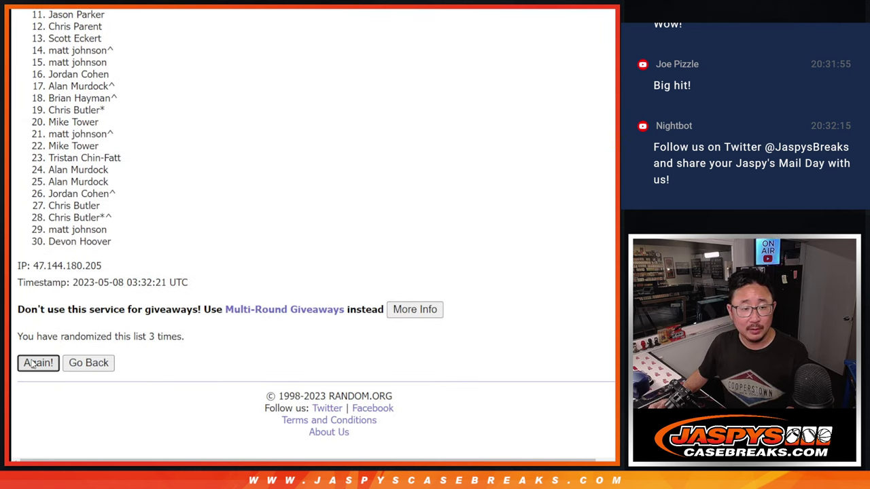
{"action": "left_click", "coordinate": [31, 363]}
{"action": "left_click", "coordinate": [31, 363]}
{"action": "left_click", "coordinate": [30, 363]}
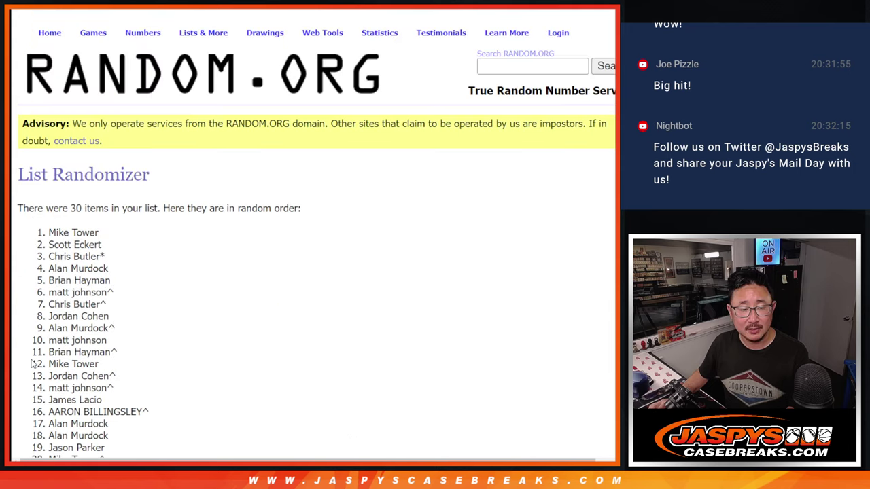
{"action": "left_click", "coordinate": [31, 364]}
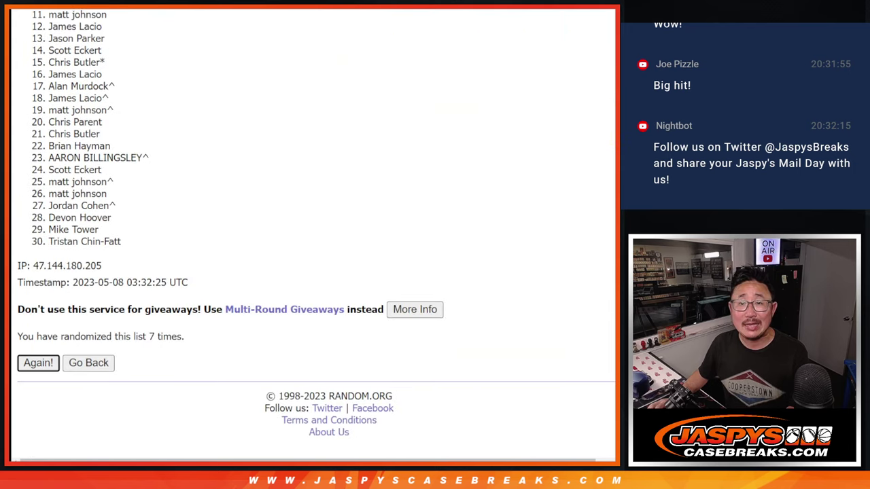
{"action": "left_click", "coordinate": [38, 362]}
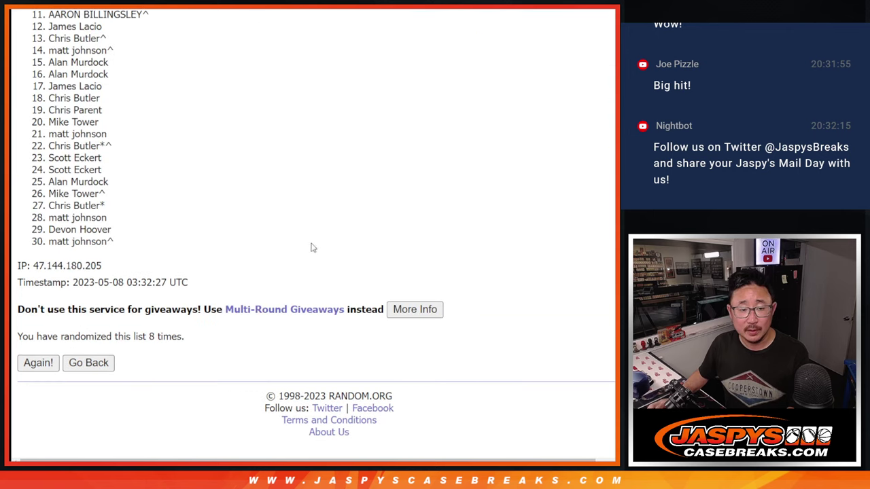
{"action": "left_click_drag", "start_coordinate": [150, 336], "coordinate": [191, 339]}
{"action": "key", "text": "ctrl+Tab"}
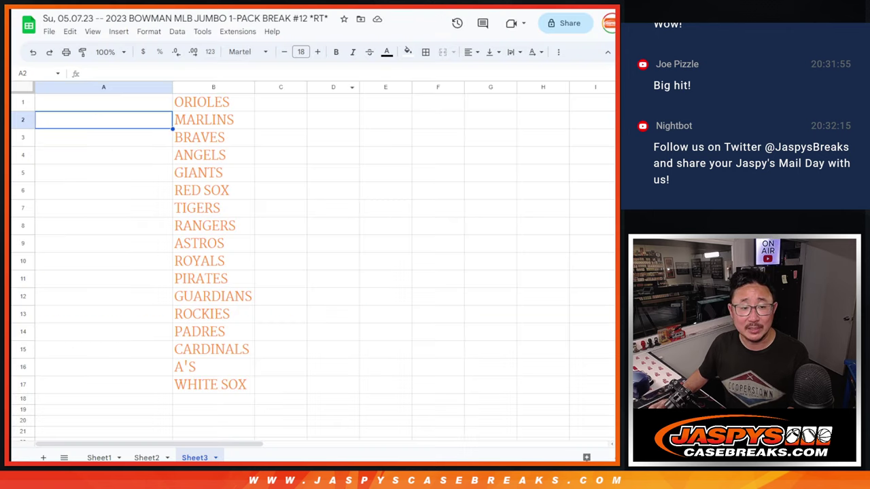
Step: Attempt to highlight the lower names in the randomized list, then clear the selection
{"action": "key", "text": "ctrl+Tab"}
{"action": "key", "text": "ctrl+Tab"}
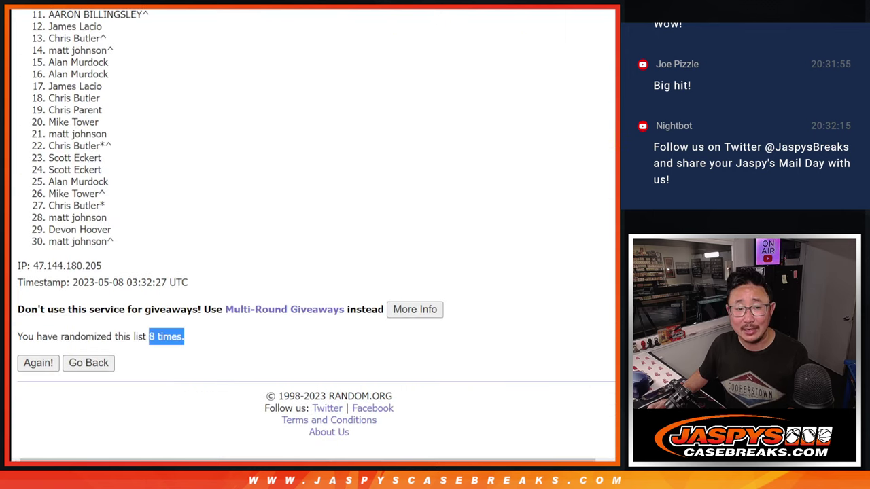
{"action": "left_click_drag", "start_coordinate": [49, 97], "coordinate": [139, 238]}
{"action": "left_click", "coordinate": [143, 246]}
{"action": "left_click_drag", "start_coordinate": [49, 97], "coordinate": [125, 249]}
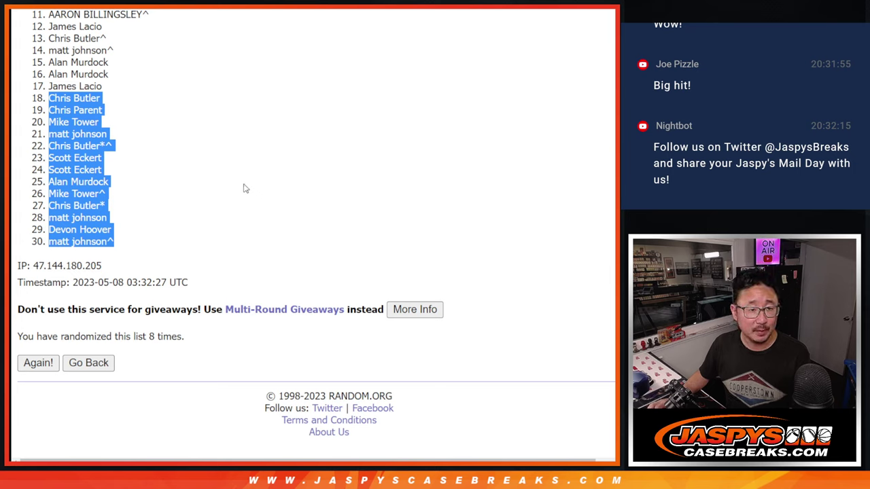
{"action": "double_click", "coordinate": [60, 86]}
{"action": "left_click", "coordinate": [61, 64]}
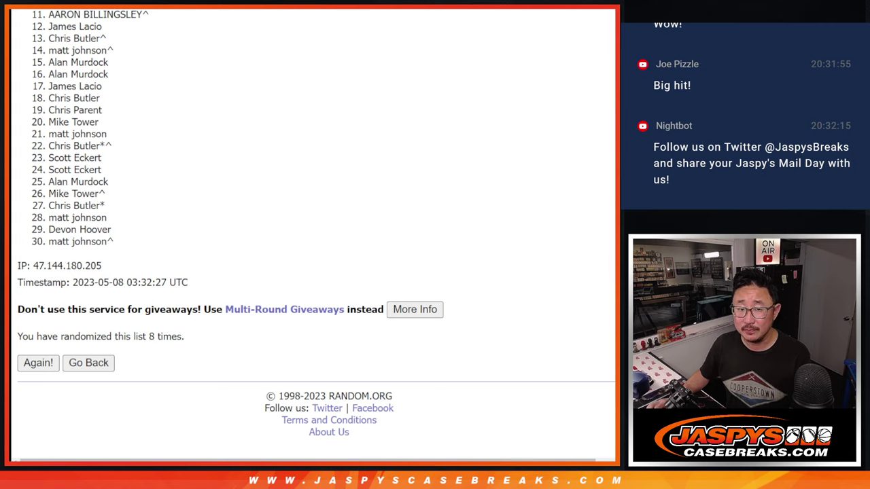
Step: Select and copy the top 17 names of the eight-times-randomized list
{"action": "scroll", "coordinate": [313, 231], "scroll_direction": "up", "scroll_amount": 1}
{"action": "scroll", "coordinate": [316, 233], "scroll_direction": "up", "scroll_amount": 3}
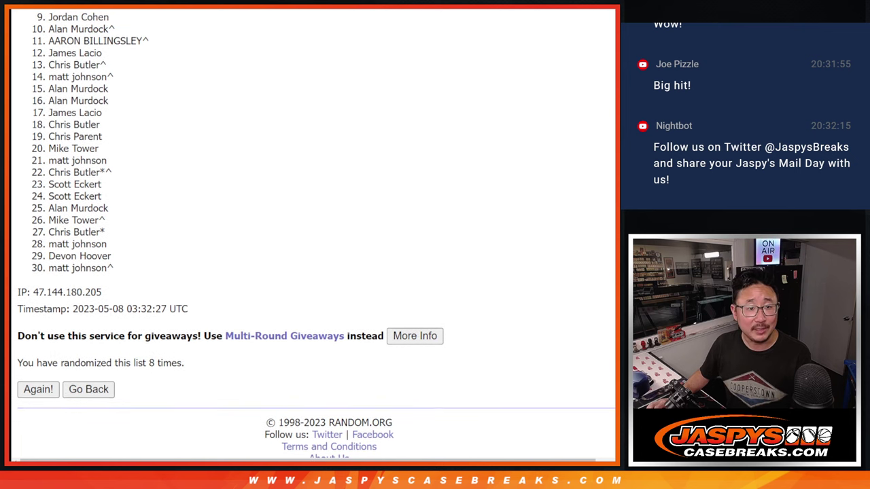
{"action": "scroll", "coordinate": [315, 233], "scroll_direction": "up", "scroll_amount": 3}
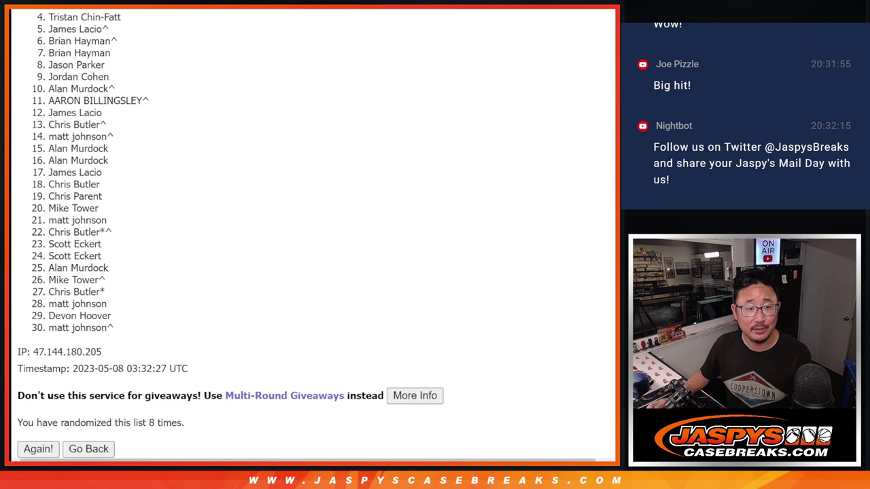
{"action": "scroll", "coordinate": [316, 233], "scroll_direction": "up", "scroll_amount": 3}
{"action": "scroll", "coordinate": [169, 24], "scroll_direction": "up", "scroll_amount": 2}
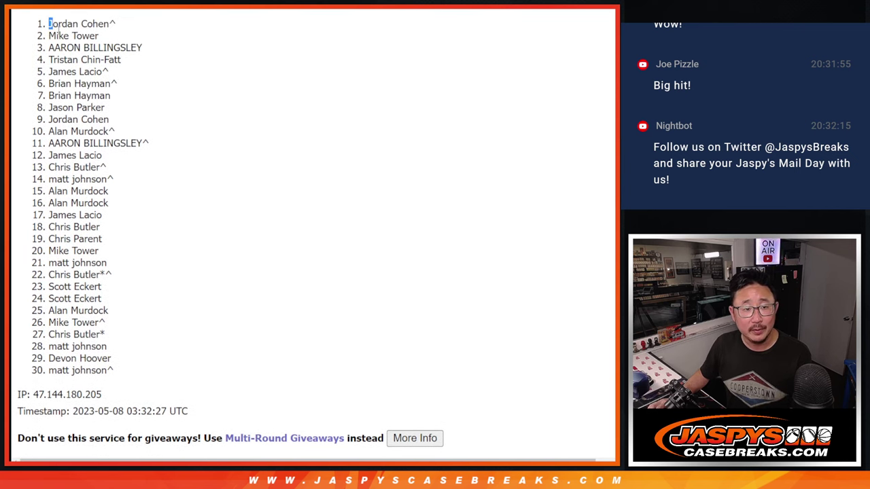
{"action": "left_click_drag", "start_coordinate": [58, 30], "coordinate": [145, 215]}
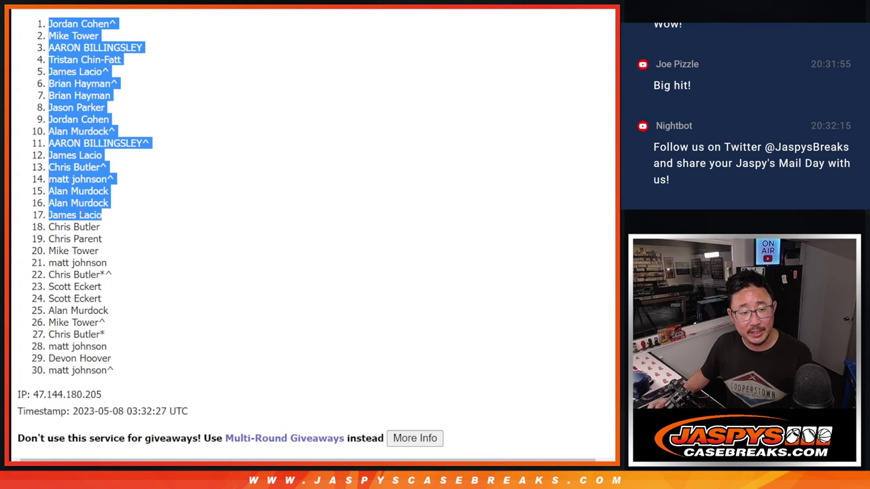
{"action": "scroll", "coordinate": [252, 217], "scroll_direction": "down", "scroll_amount": 1}
{"action": "scroll", "coordinate": [359, 107], "scroll_direction": "up", "scroll_amount": 1}
{"action": "key", "text": "alt+Left"}
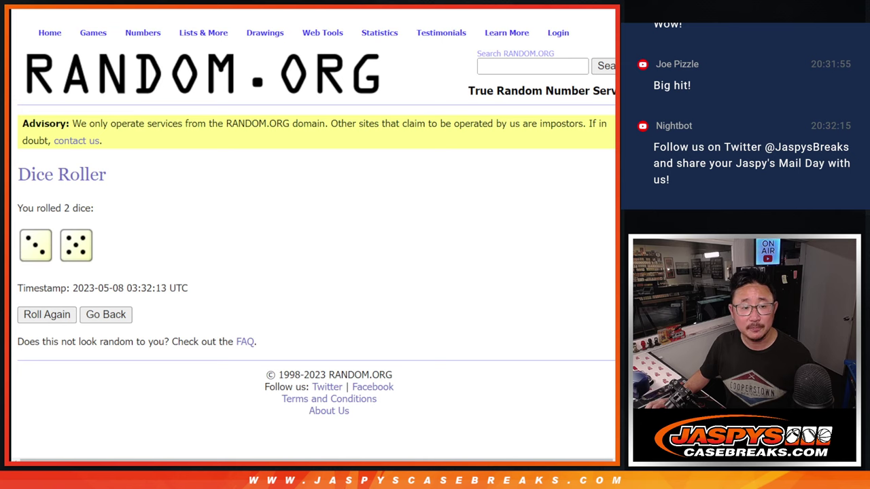
{"action": "key", "text": "ctrl+Tab"}
Step: Paste the 17 names into column A in Martel size 18 and auto-fit the column
{"action": "key", "text": "ctrl+v"}
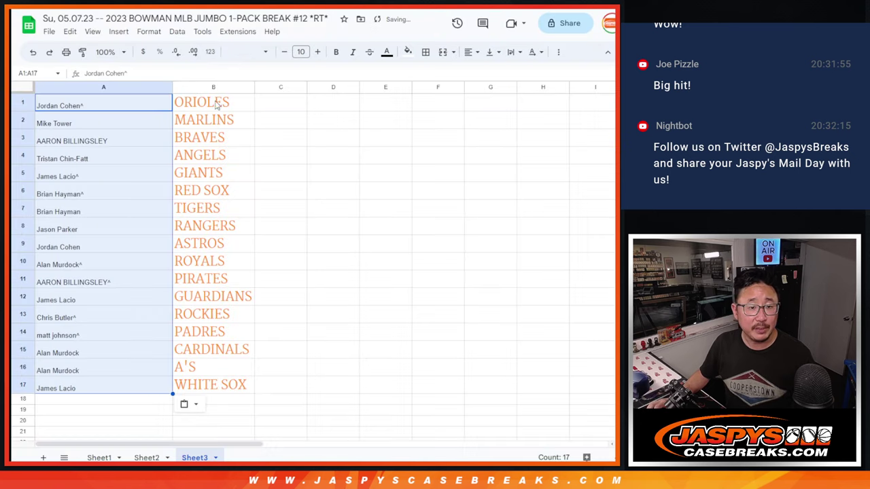
{"action": "left_click", "coordinate": [248, 52]}
{"action": "left_click", "coordinate": [255, 156]}
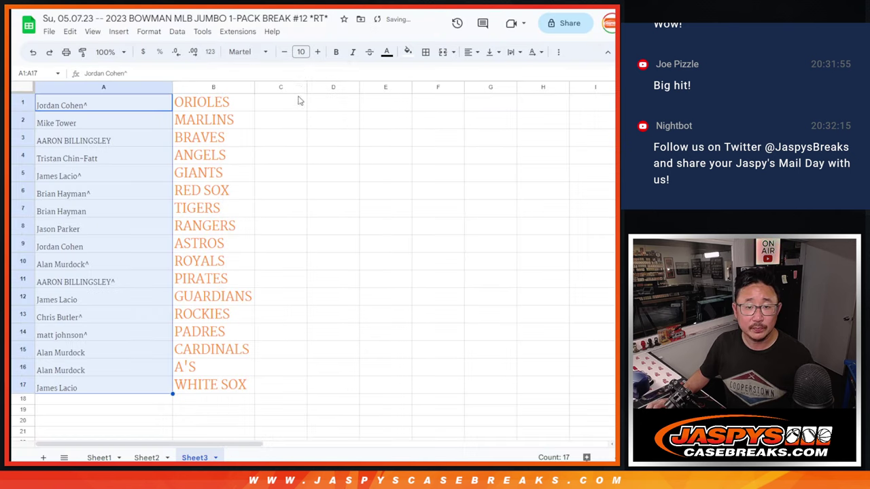
{"action": "left_click", "coordinate": [300, 52]}
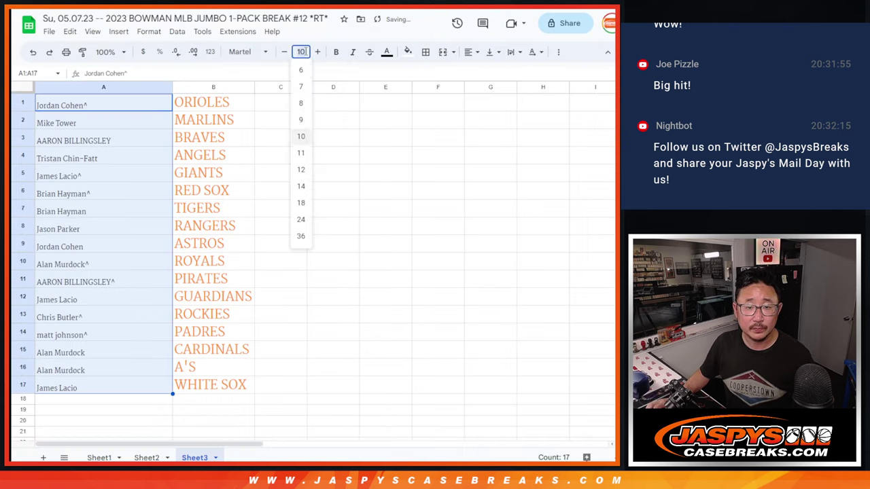
{"action": "left_click", "coordinate": [301, 203]}
{"action": "double_click", "coordinate": [172, 87]}
Step: Append /bowjmb12 to the first name in cell A1
{"action": "left_click", "coordinate": [154, 104]}
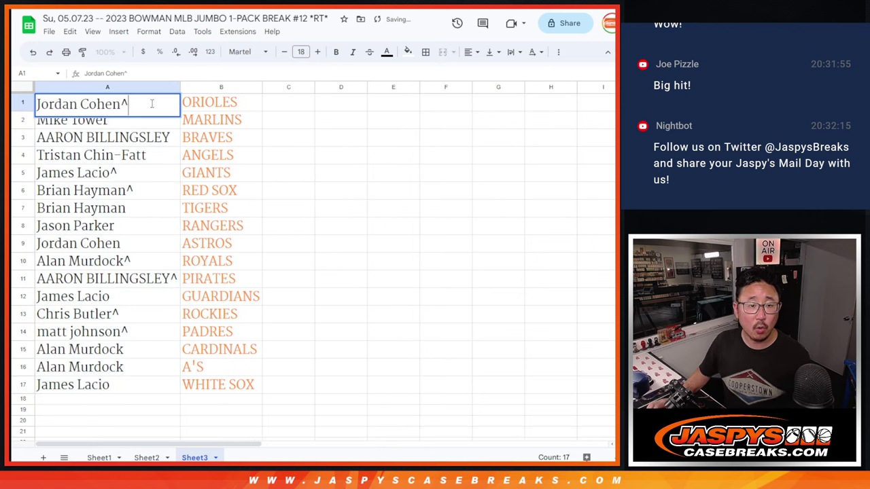
{"action": "type", "text": "/bo"}
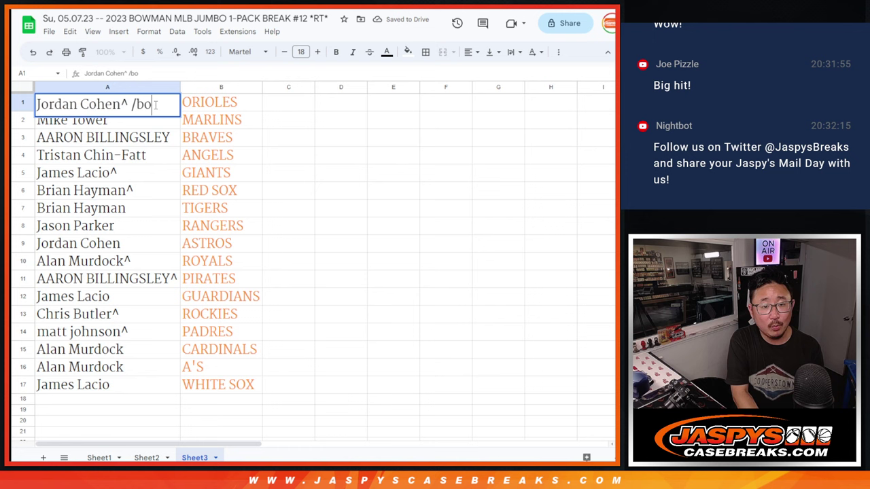
{"action": "type", "text": "wjmbo"}
{"action": "key", "text": "BackSpace"}
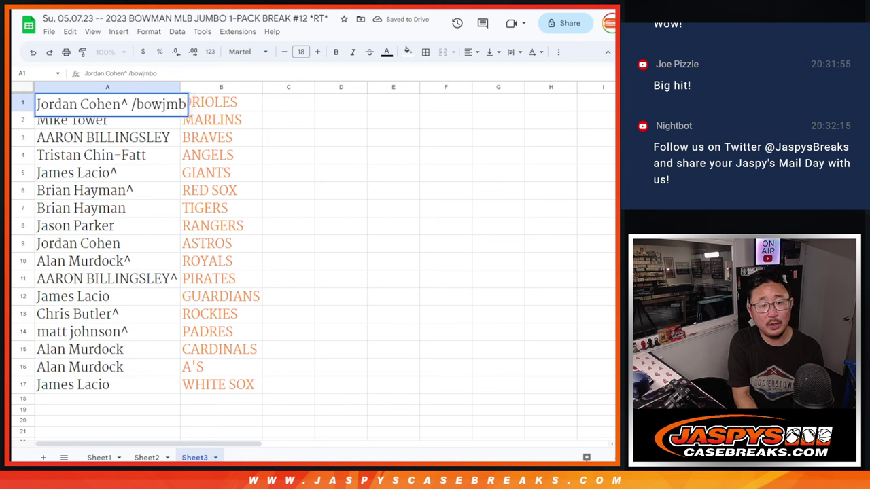
{"action": "type", "text": "12"}
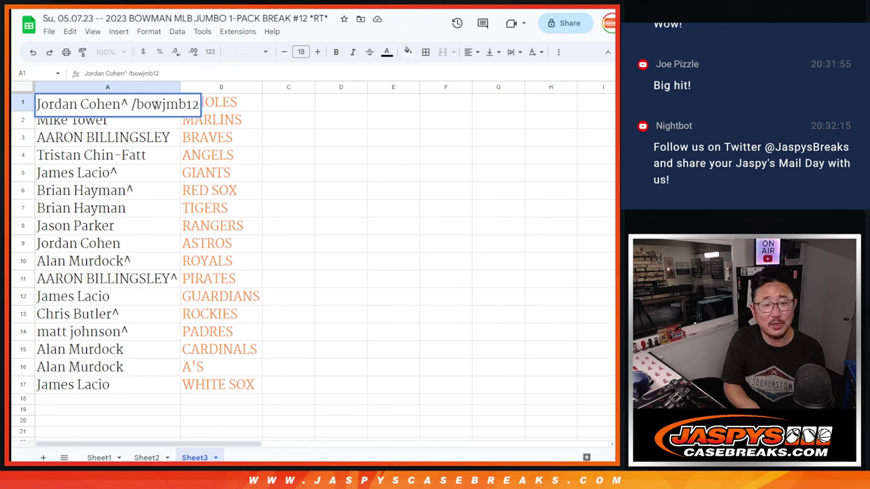
{"action": "key", "text": "Down"}
{"action": "key", "text": "Down"}
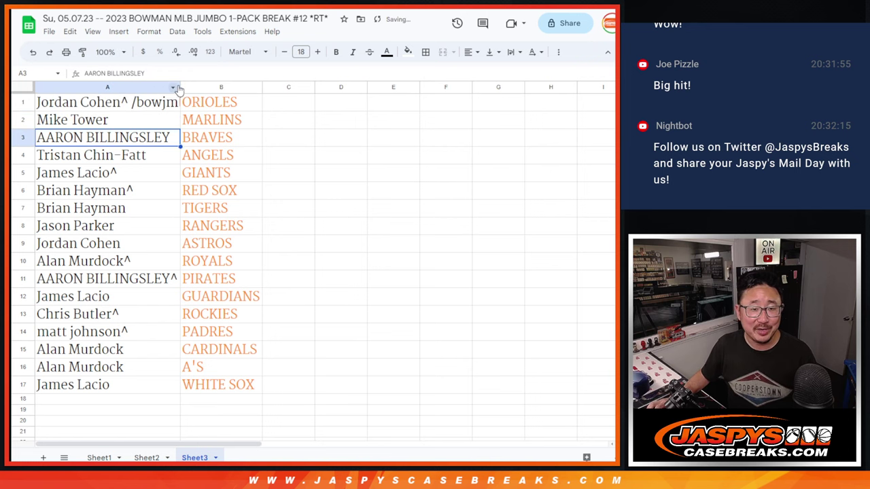
Step: Auto-fit column A to the tagged entry and review the pairings in rows 1–7
{"action": "double_click", "coordinate": [180, 89]}
{"action": "left_click", "coordinate": [22, 102]}
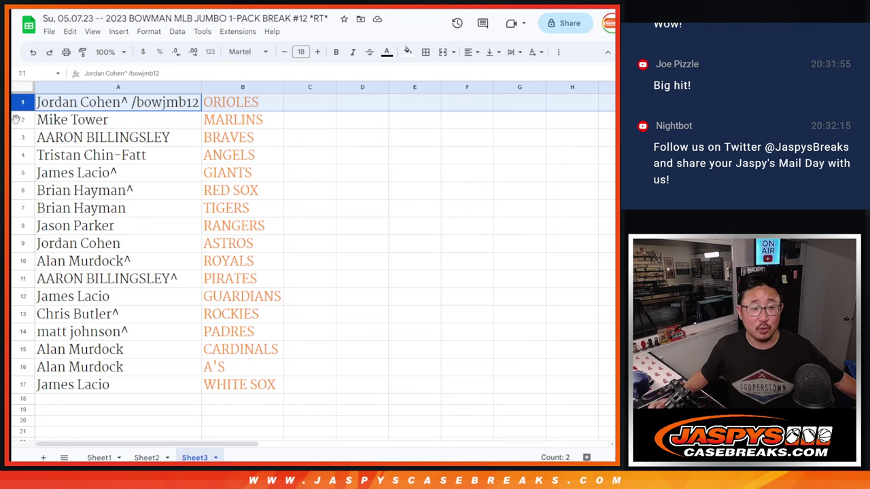
{"action": "left_click", "coordinate": [22, 119]}
{"action": "left_click", "coordinate": [22, 138]}
{"action": "left_click", "coordinate": [22, 155]}
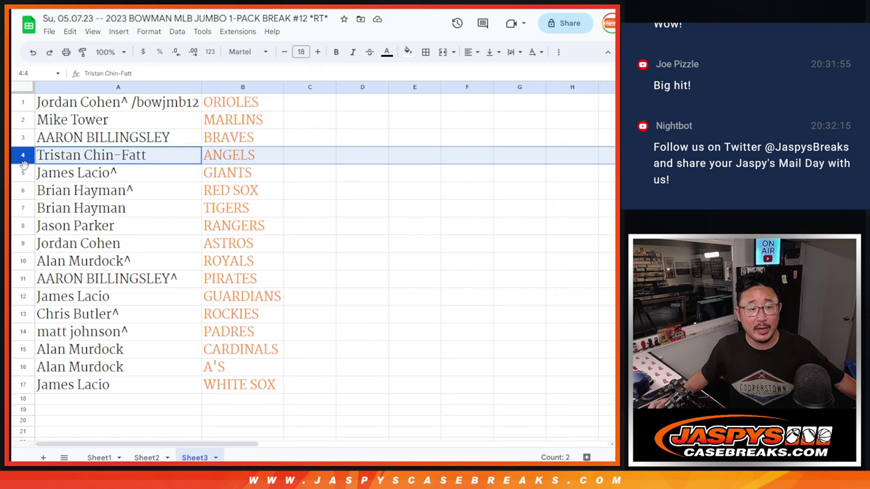
{"action": "left_click", "coordinate": [23, 174]}
{"action": "left_click", "coordinate": [22, 190]}
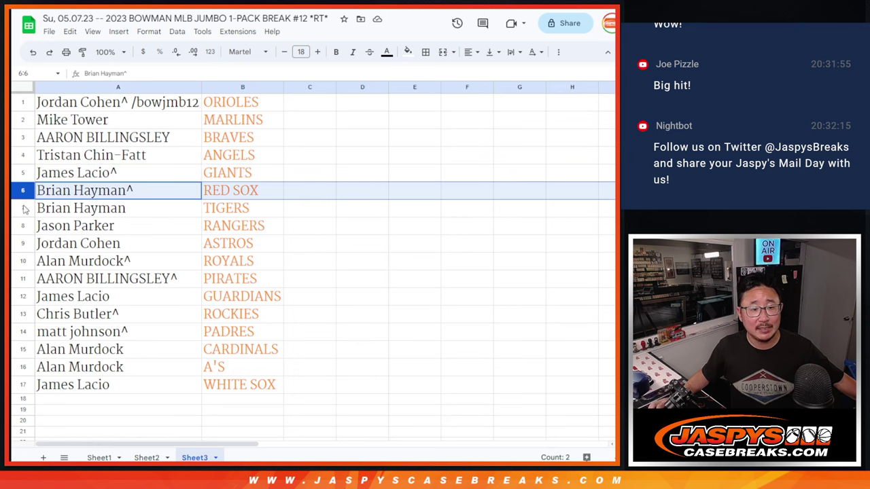
{"action": "left_click", "coordinate": [22, 208]}
Step: Review the name–team pairings in rows 8–17, then return to cell A1
{"action": "scroll", "coordinate": [398, 212], "scroll_direction": "down", "scroll_amount": 2}
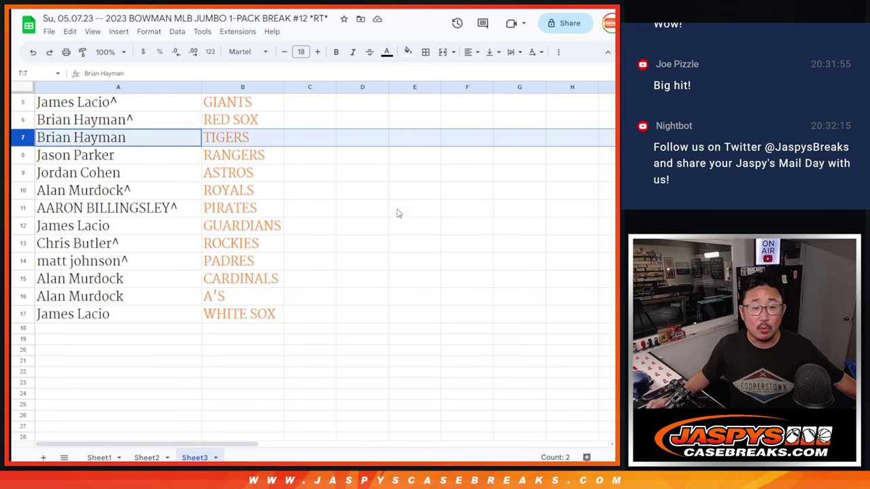
{"action": "left_click", "coordinate": [23, 155]}
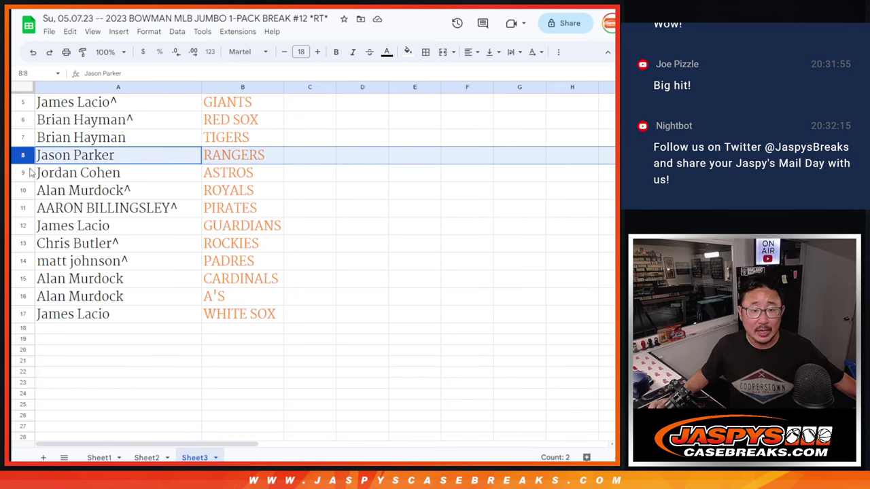
{"action": "left_click", "coordinate": [22, 172]}
{"action": "left_click", "coordinate": [22, 190]}
{"action": "scroll", "coordinate": [182, 176], "scroll_direction": "down", "scroll_amount": 3}
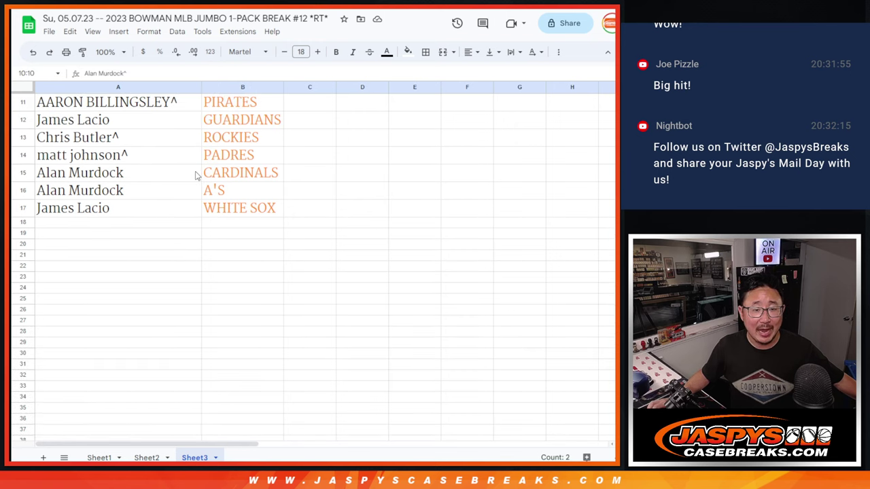
{"action": "scroll", "coordinate": [68, 125], "scroll_direction": "up", "scroll_amount": 1}
{"action": "left_click", "coordinate": [22, 137]}
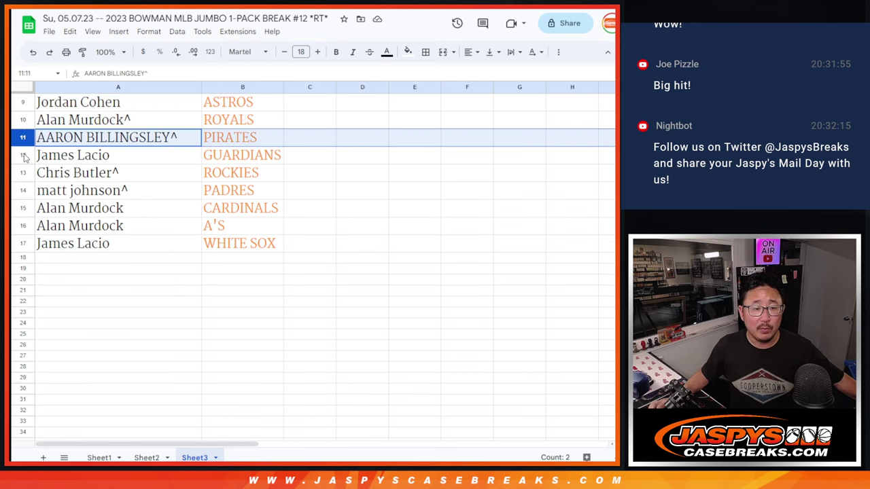
{"action": "left_click", "coordinate": [23, 155]}
{"action": "left_click", "coordinate": [21, 171]}
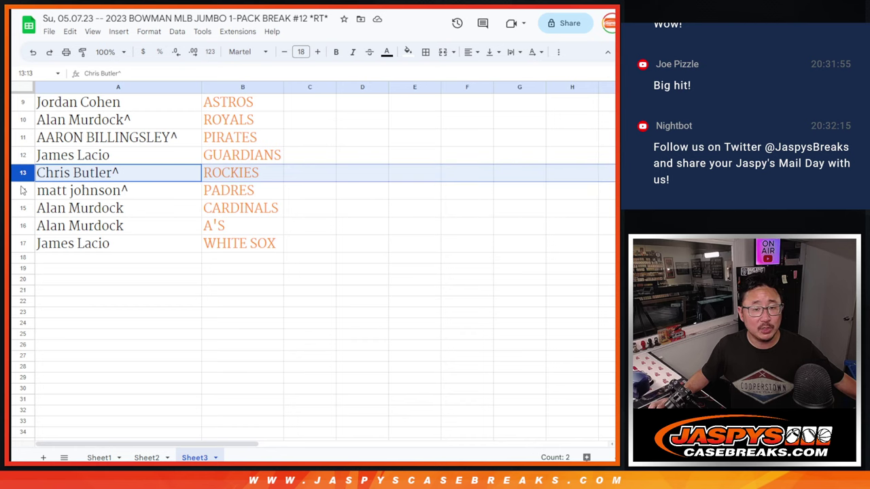
{"action": "left_click", "coordinate": [22, 190]}
{"action": "left_click", "coordinate": [23, 208]}
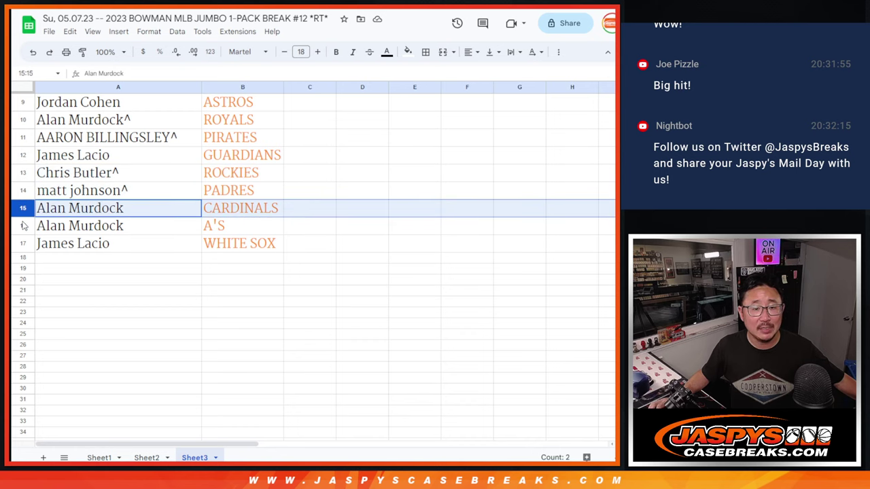
{"action": "left_click", "coordinate": [22, 225]}
{"action": "left_click", "coordinate": [22, 242]}
{"action": "scroll", "coordinate": [293, 184], "scroll_direction": "up", "scroll_amount": 3}
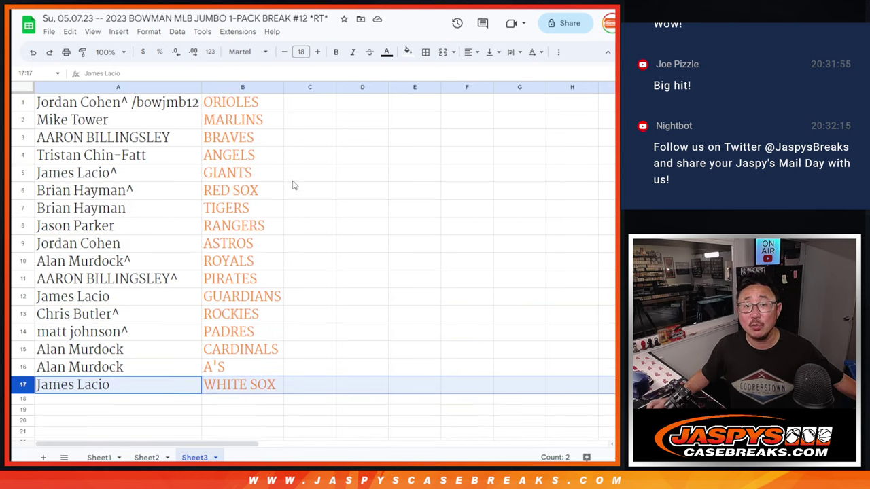
{"action": "left_click", "coordinate": [157, 111]}
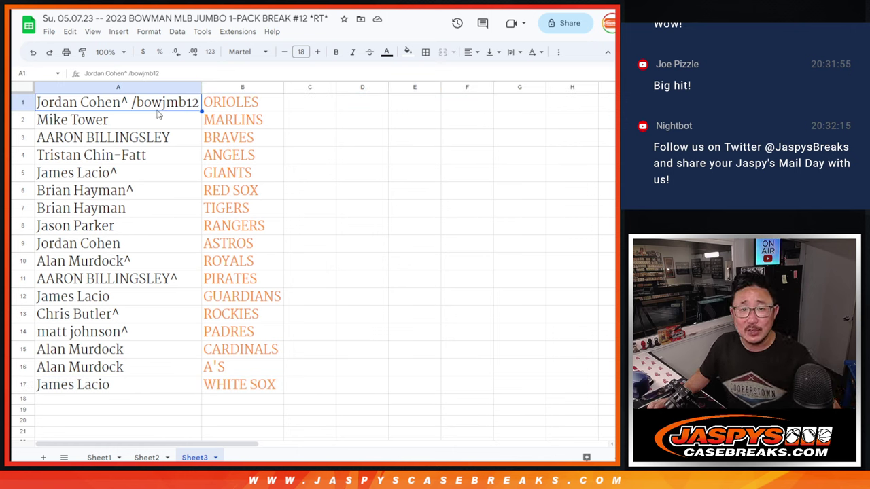